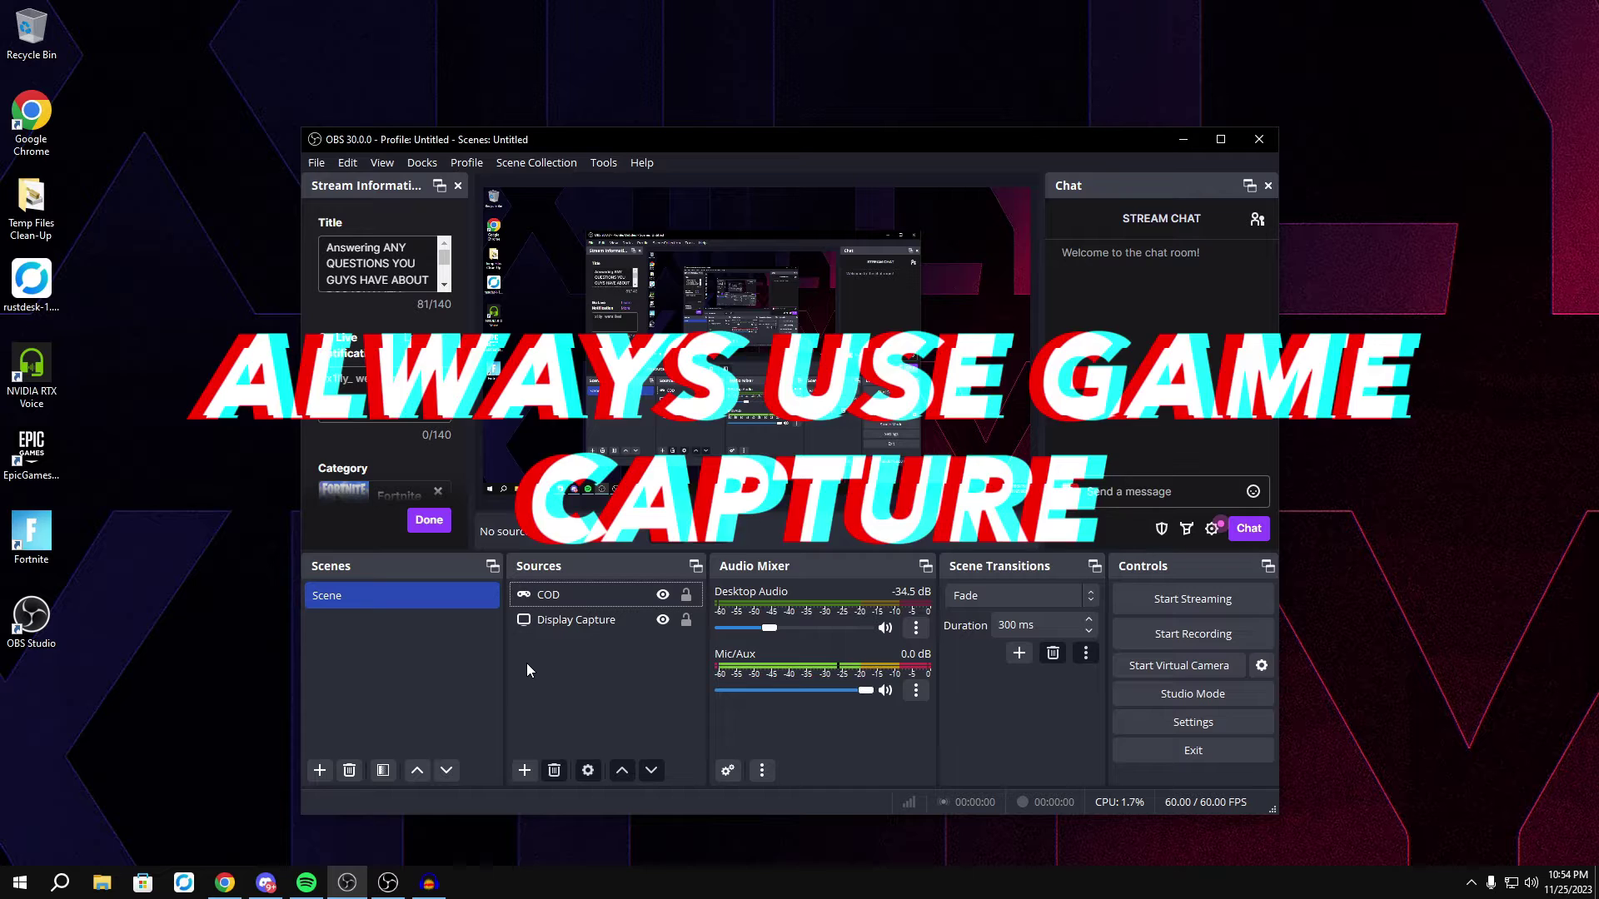
# Review the COD game capture's properties twice, then clear the source selection
pyautogui.click(537, 591)
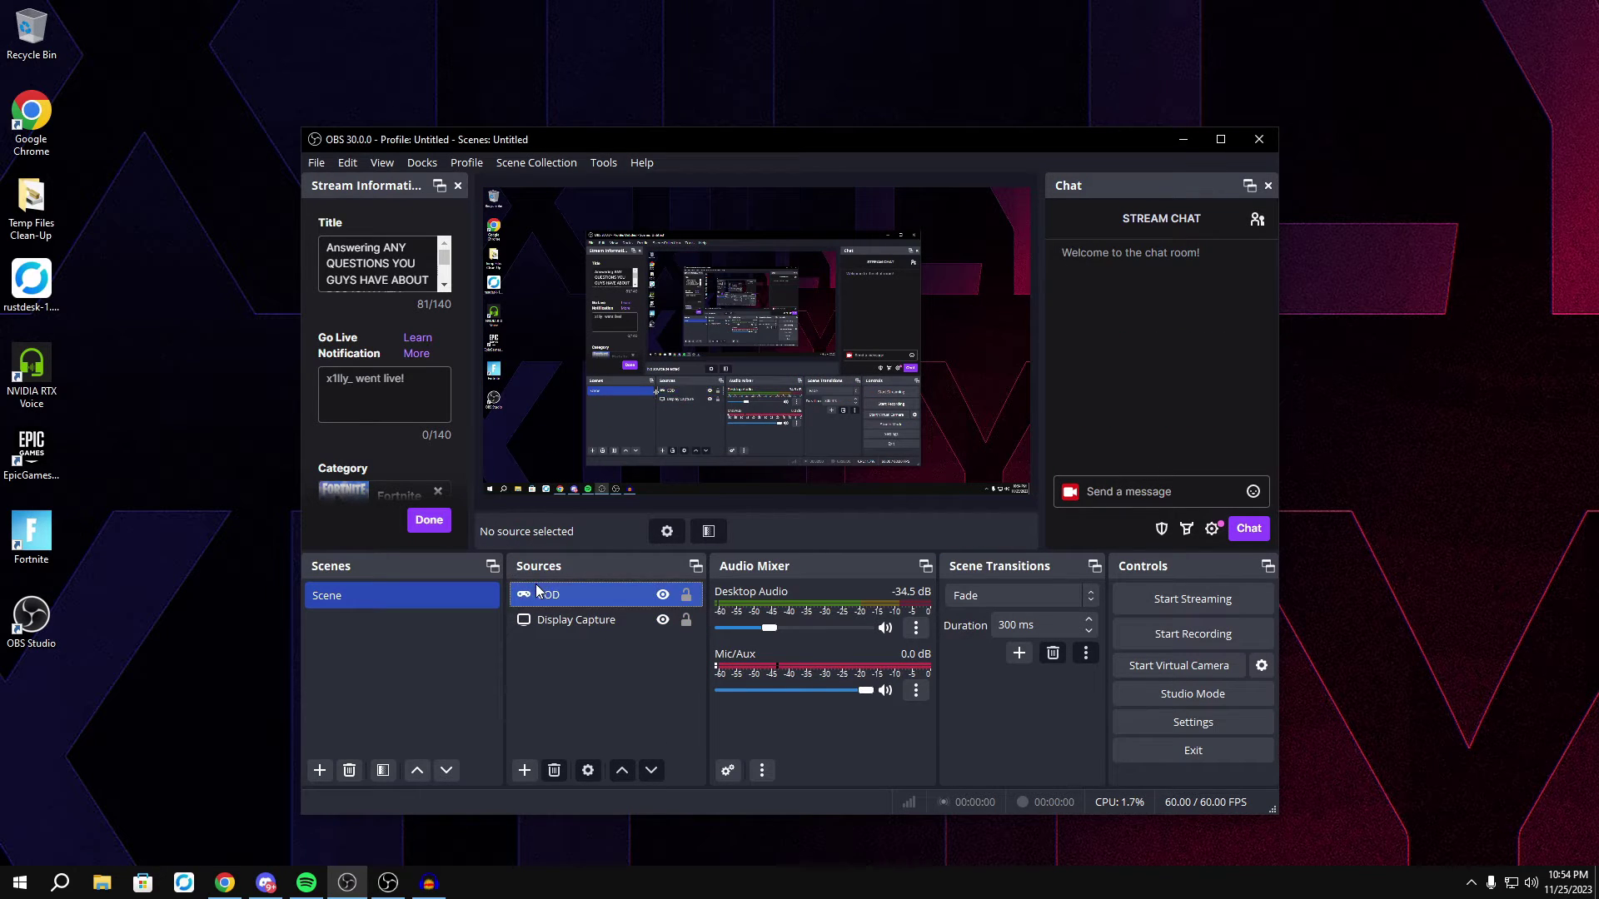
pyautogui.doubleClick(584, 604)
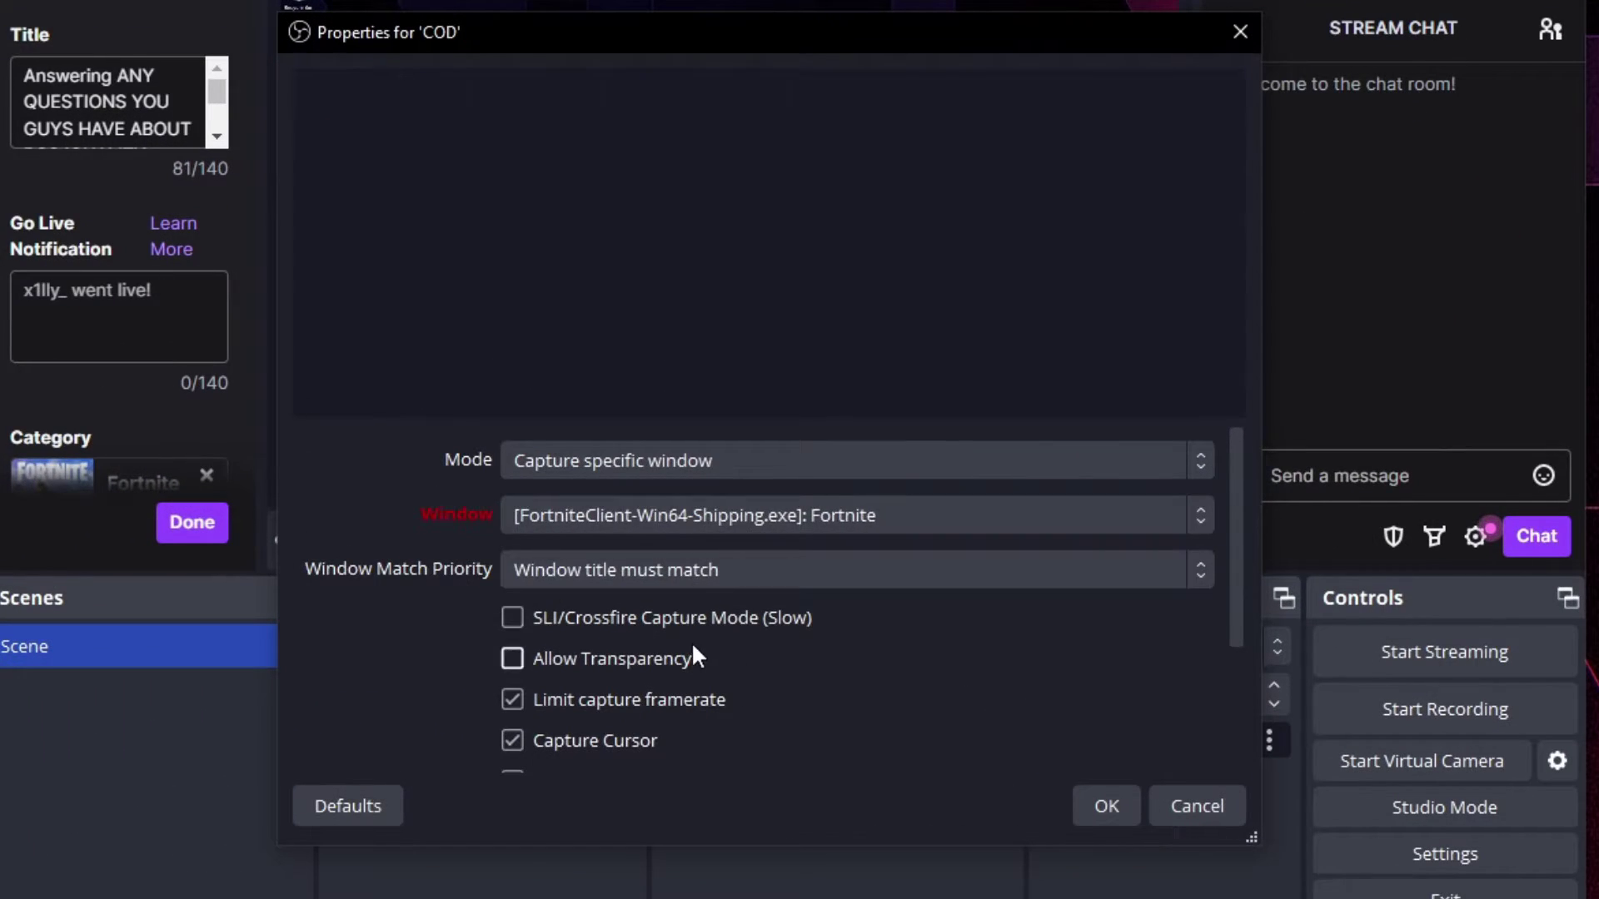
pyautogui.scroll(-2, 666, 549)
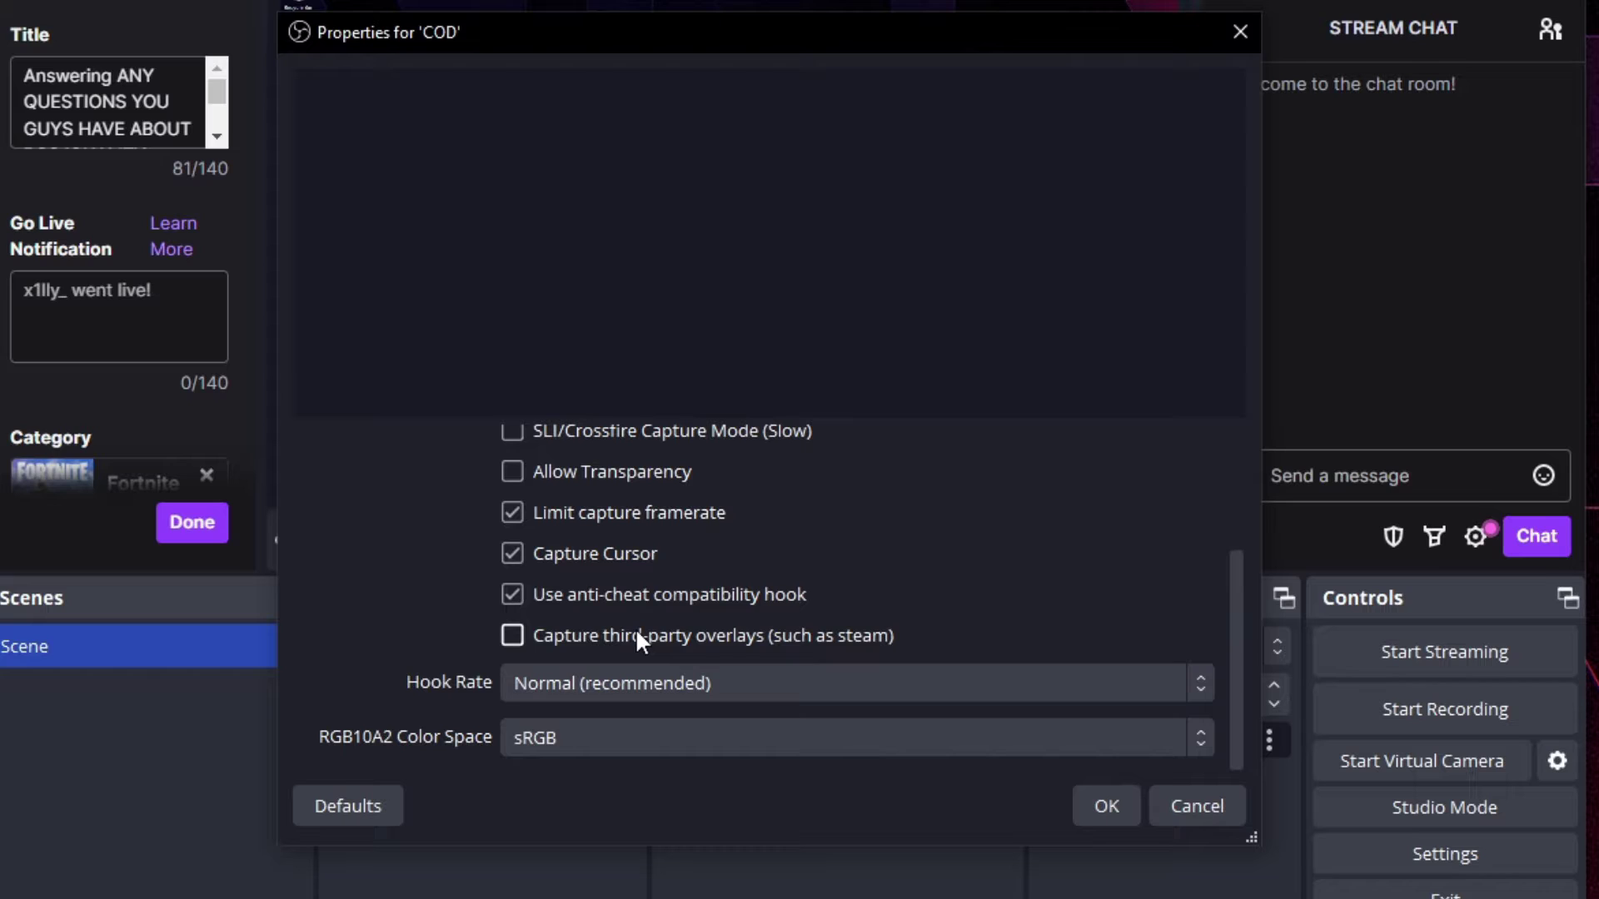
pyautogui.click(1094, 808)
pyautogui.click(476, 762)
pyautogui.doubleClick(411, 660)
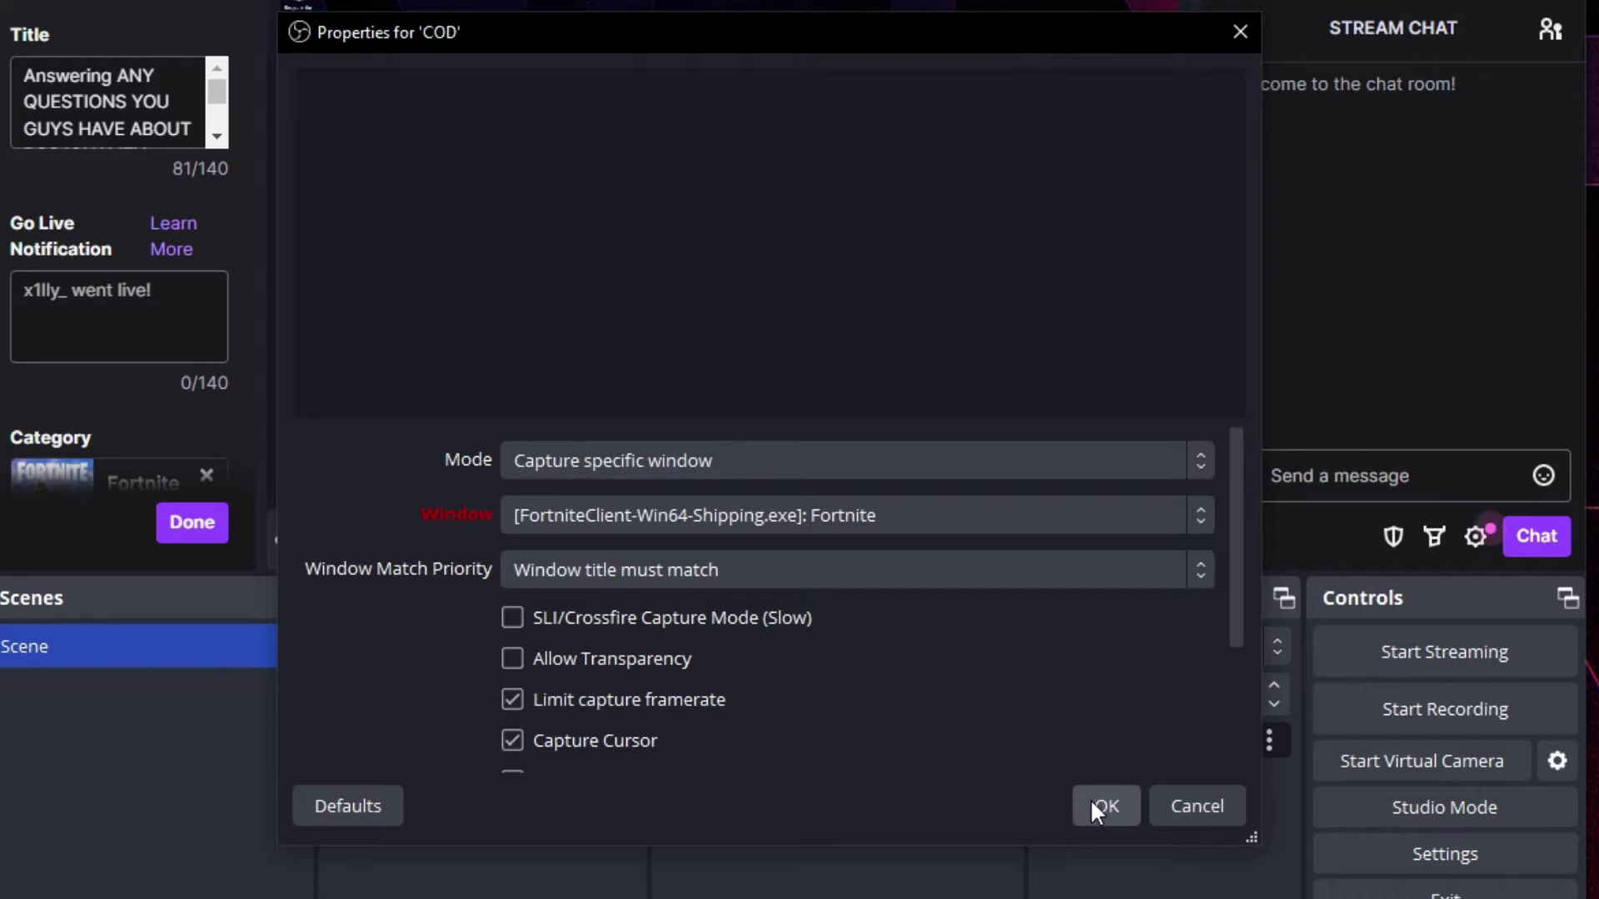
pyautogui.click(1090, 806)
pyautogui.click(476, 786)
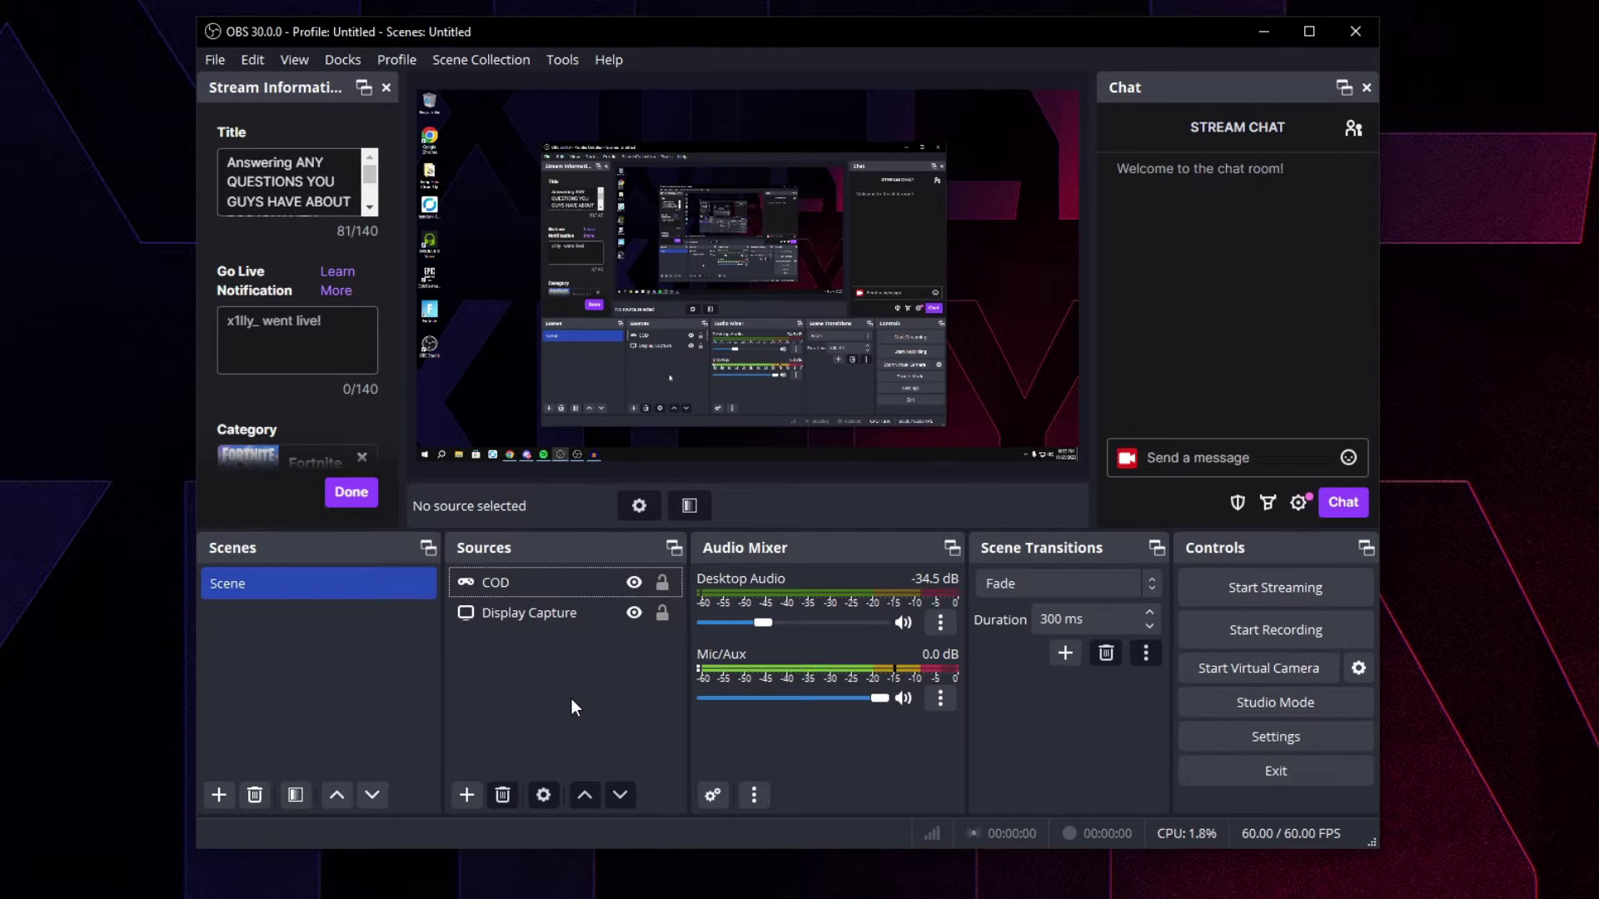
# Select Display Capture and disable the live preview from the preview's context menu
pyautogui.click(628, 321)
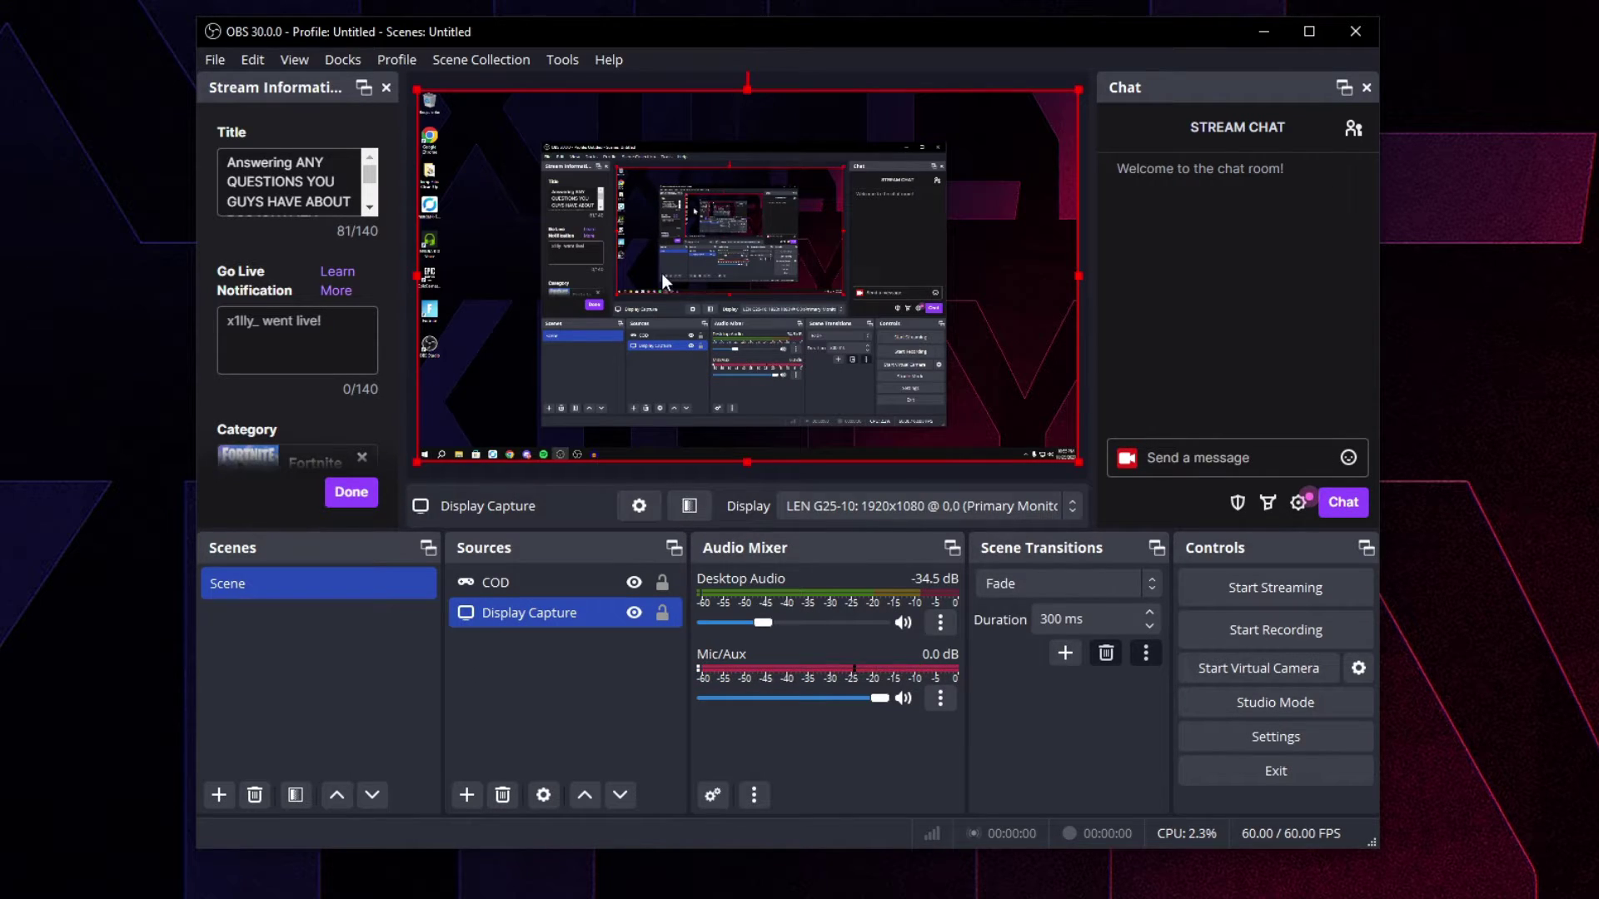
pyautogui.rightClick(808, 216)
pyautogui.click(760, 76)
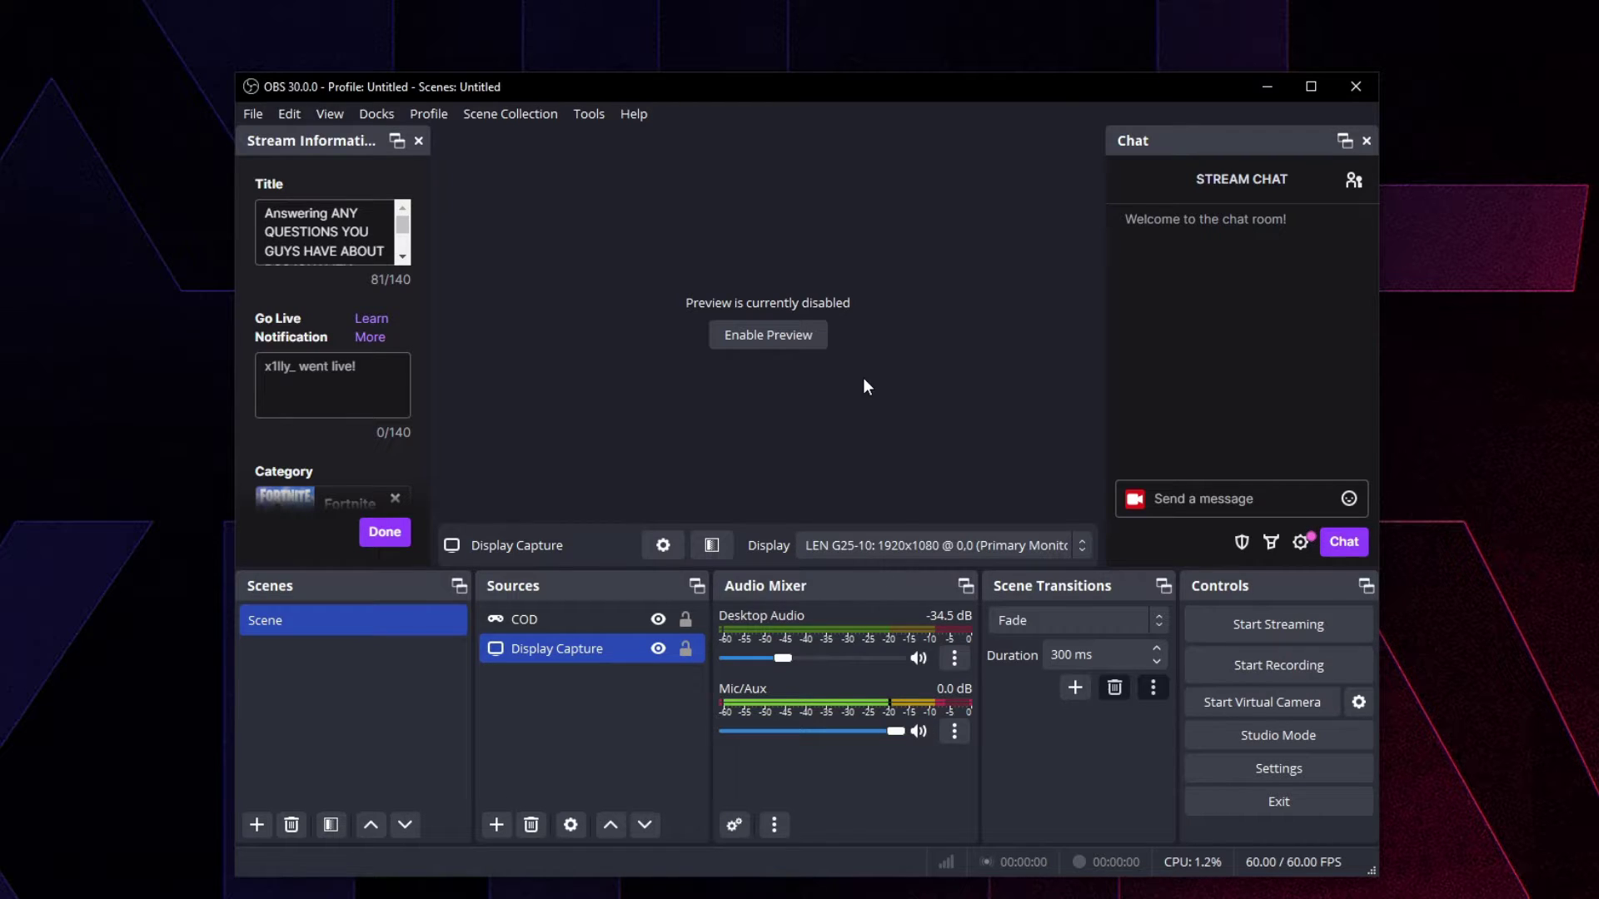
# Open Settings, glance at Advanced, then check Video shows 1920x1080 at 60 FPS
pyautogui.click(1184, 771)
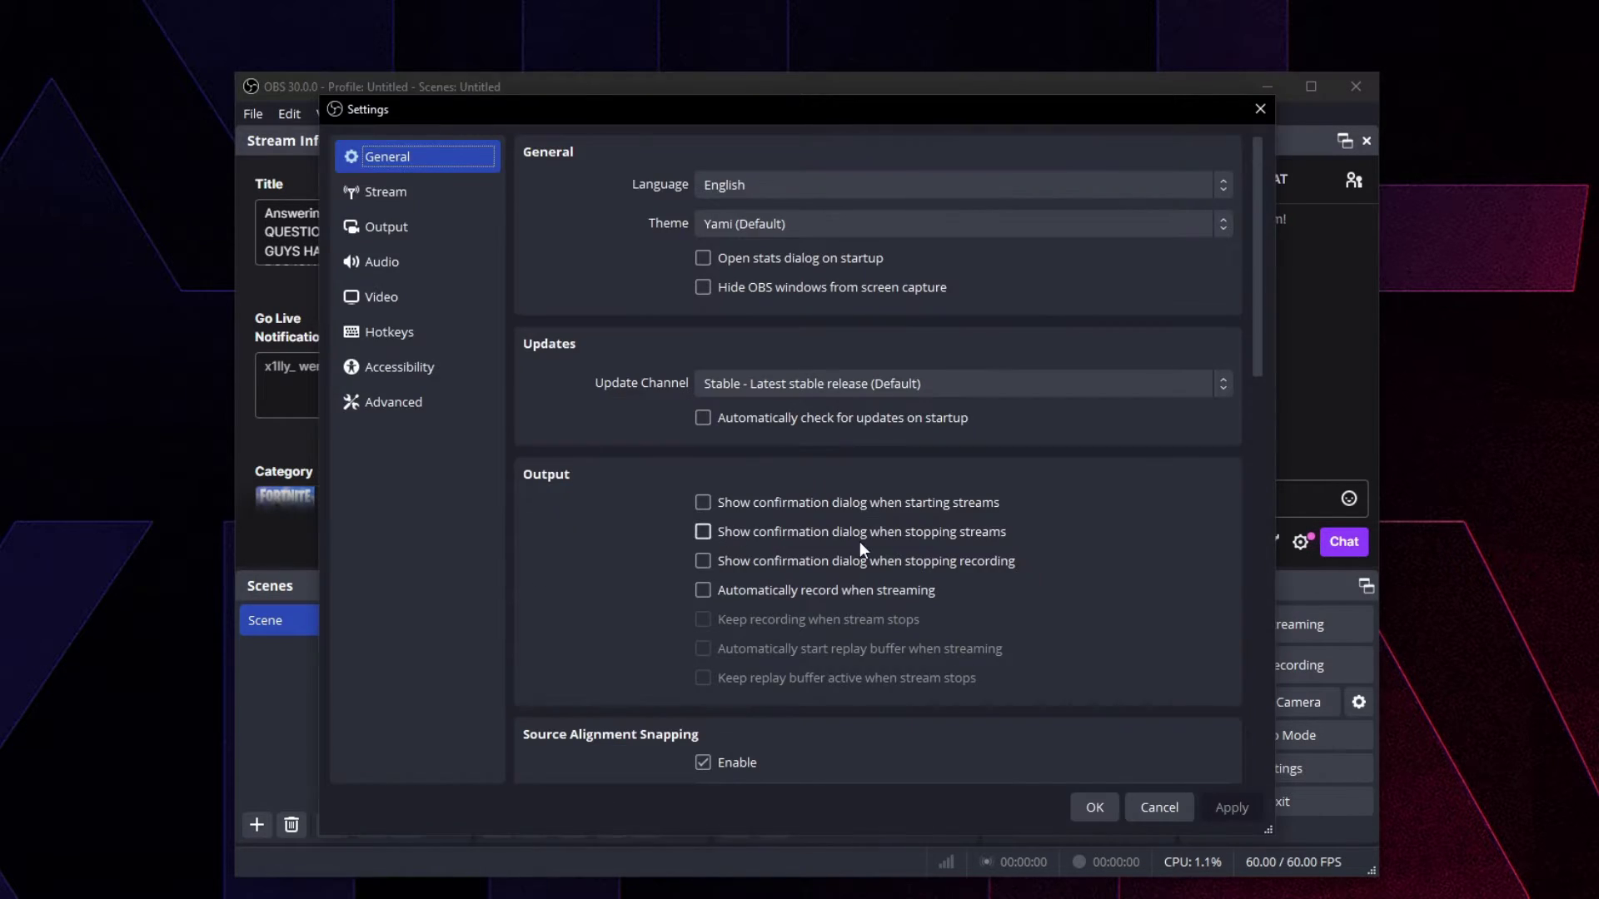
pyautogui.click(389, 408)
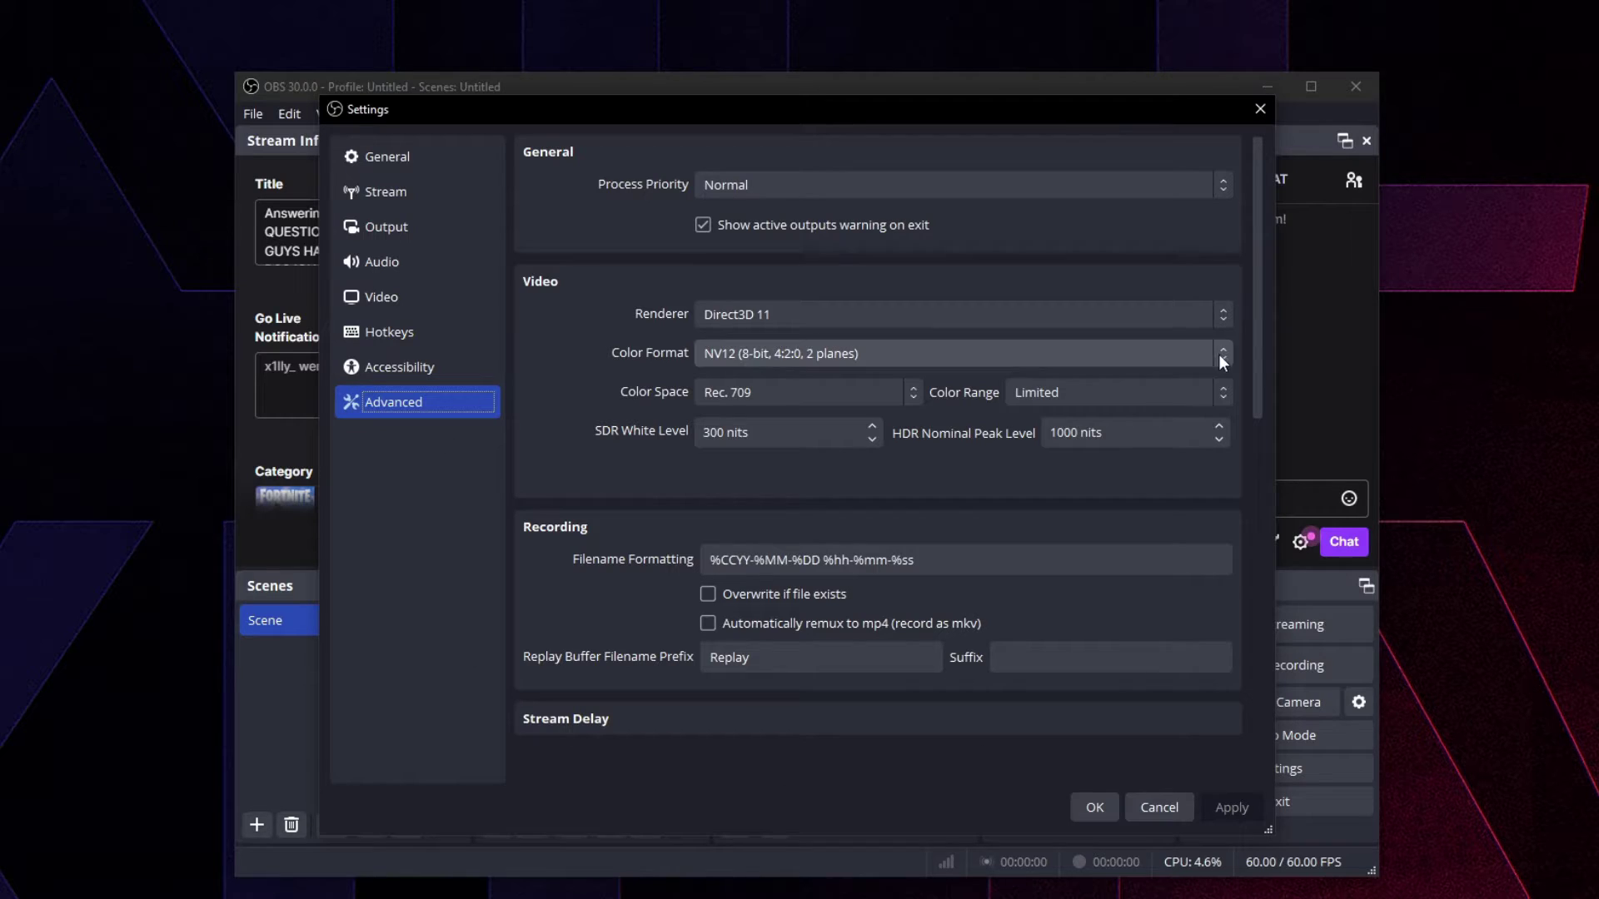
pyautogui.moveTo(1250, 291); pyautogui.dragTo(1267, 626)
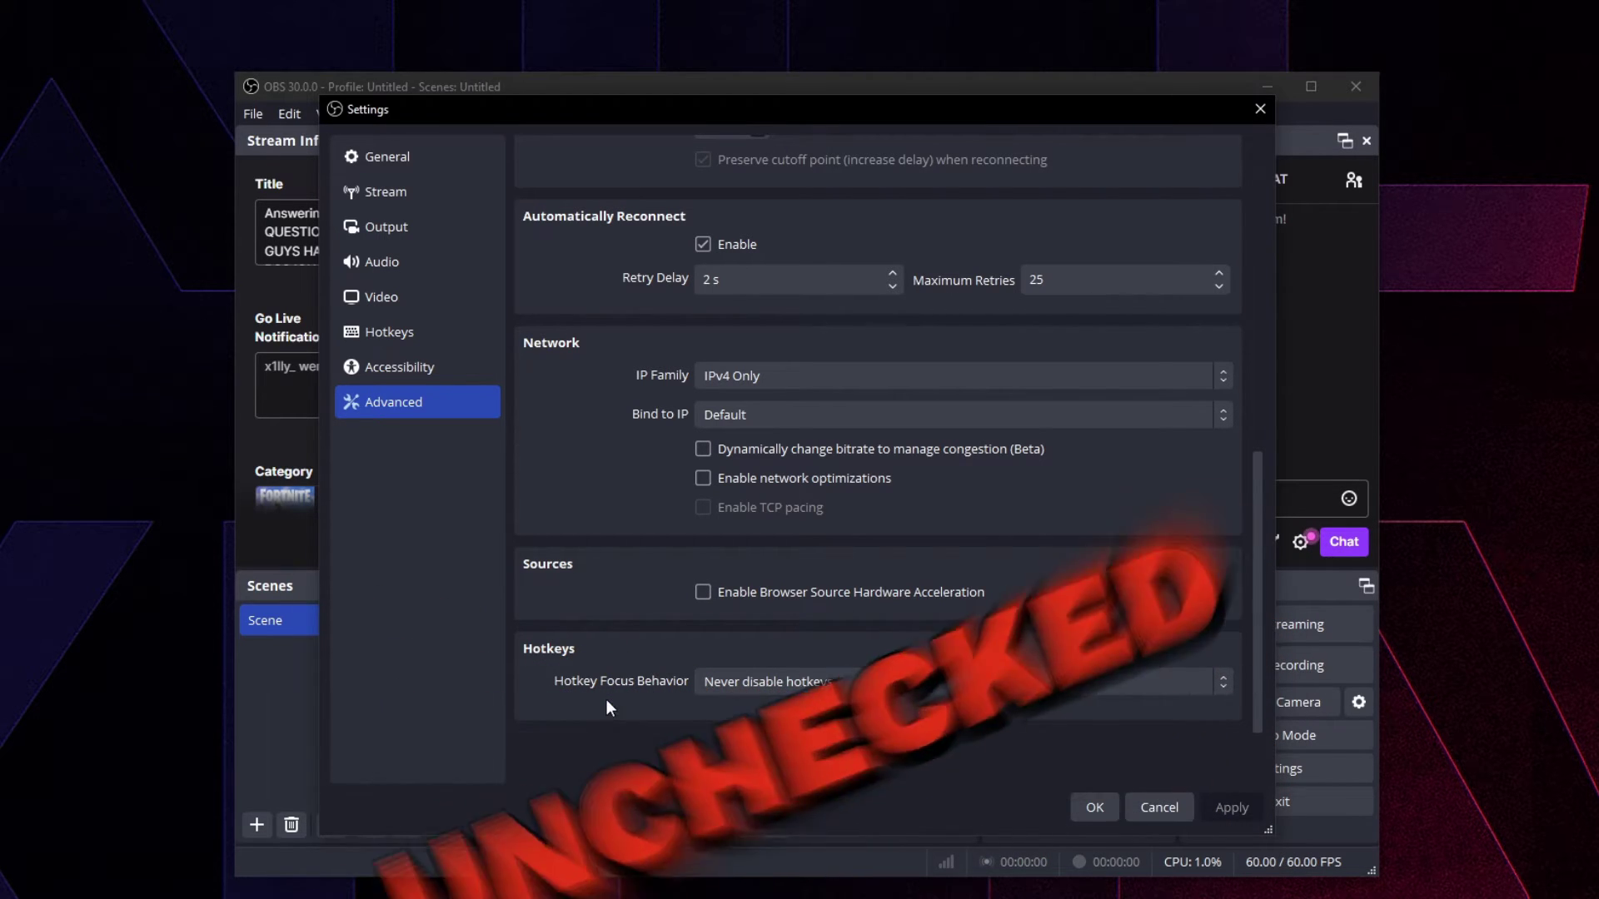
pyautogui.click(417, 299)
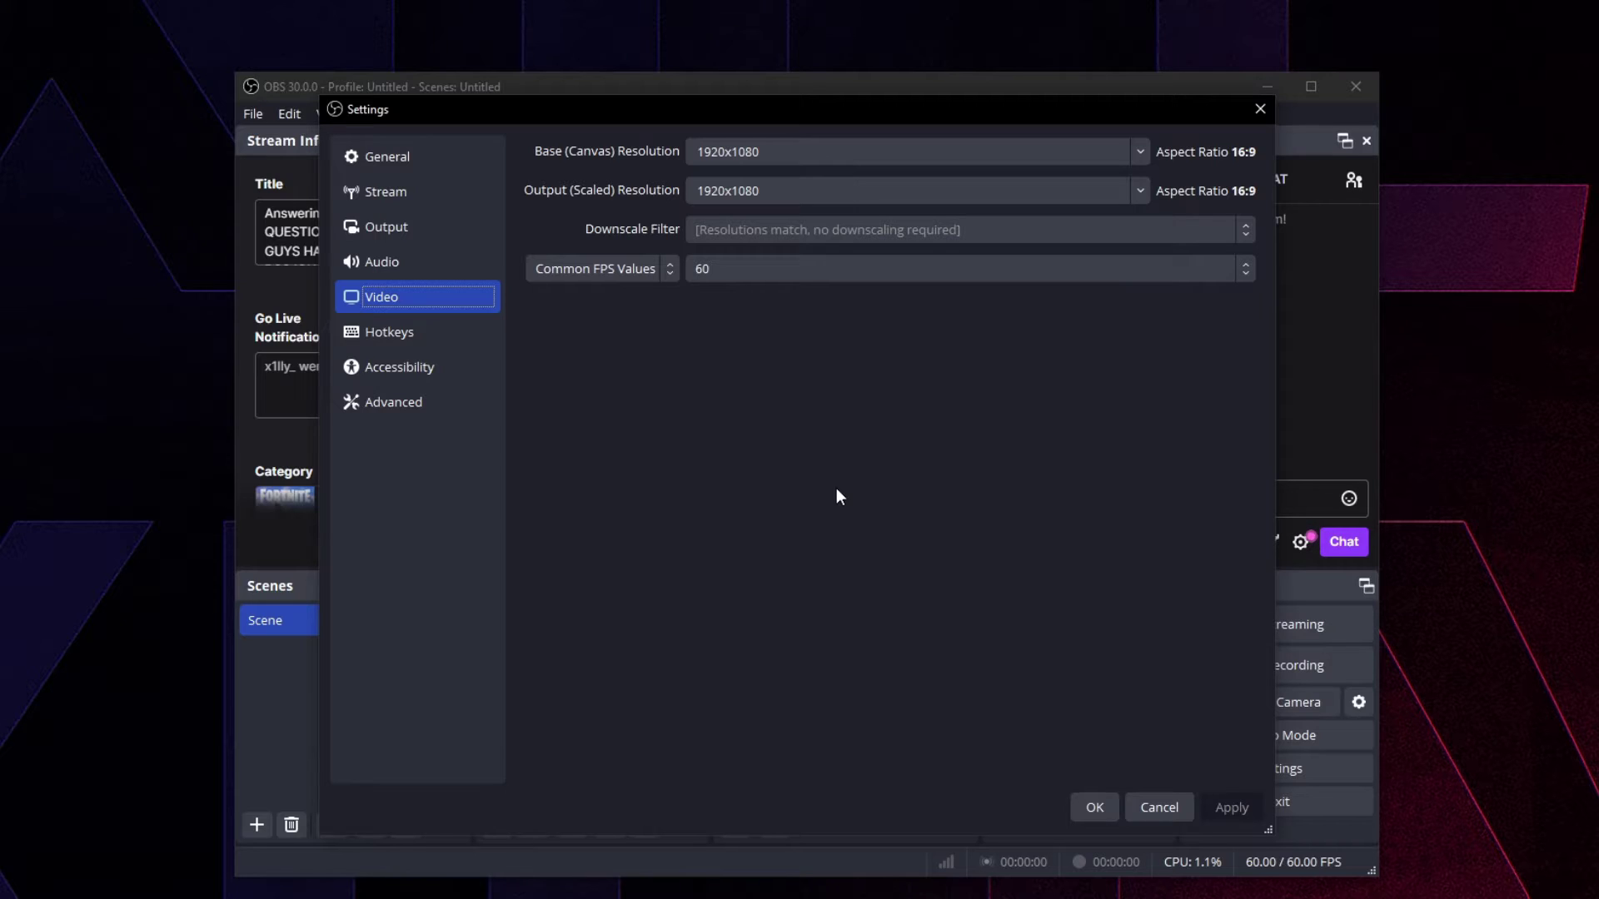
pyautogui.click(704, 275)
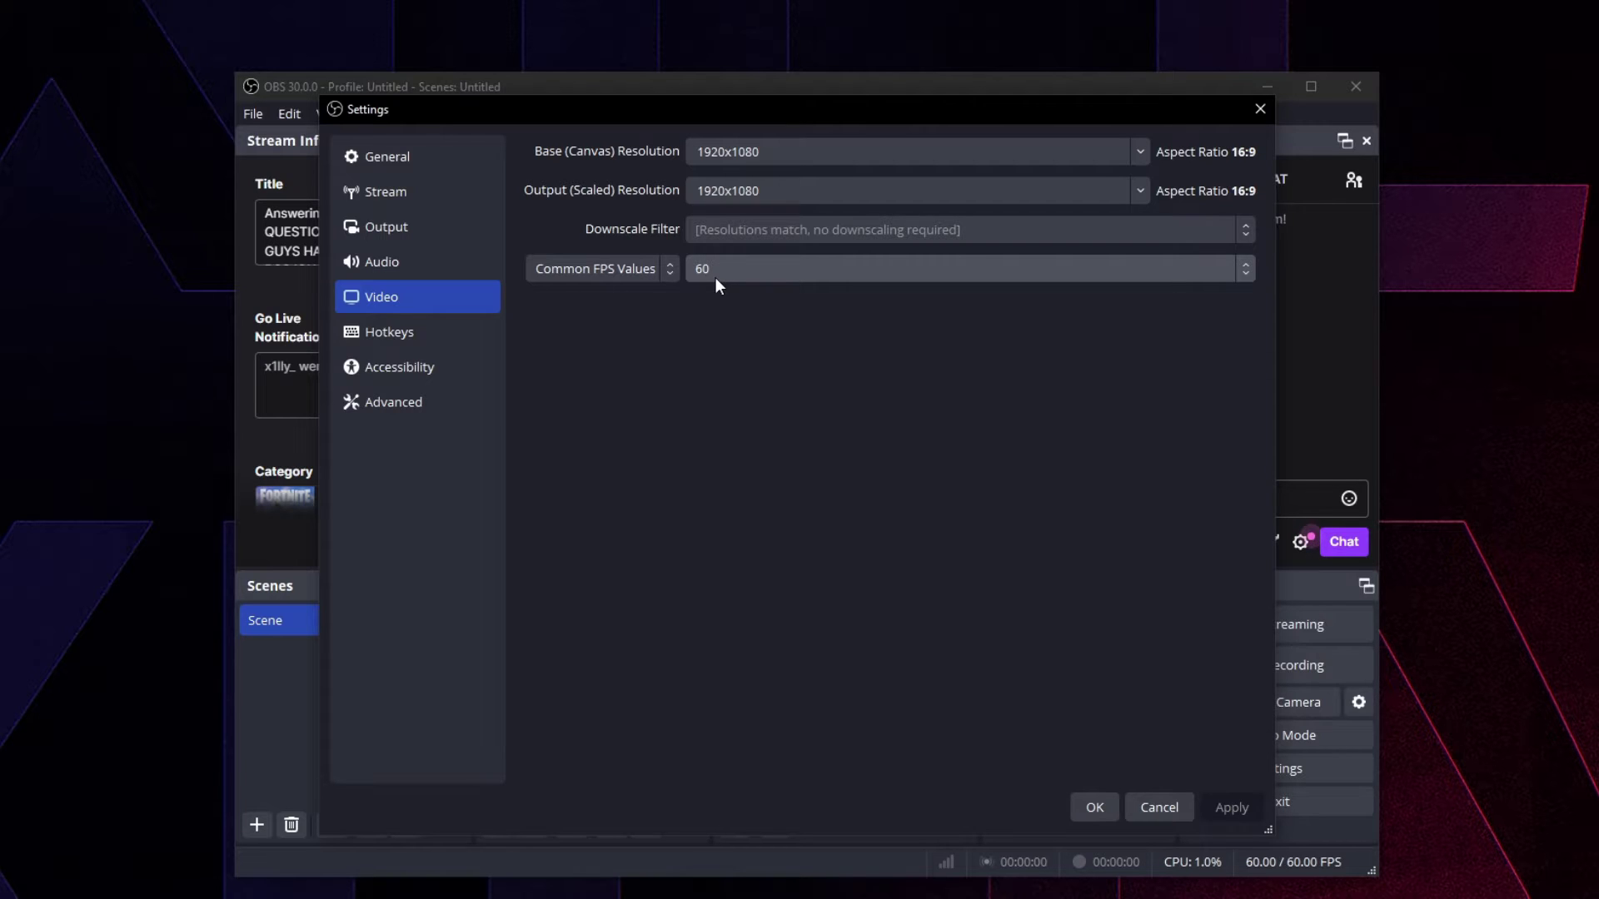
# Show the Output settings with Output Mode kept on Advanced
pyautogui.click(455, 226)
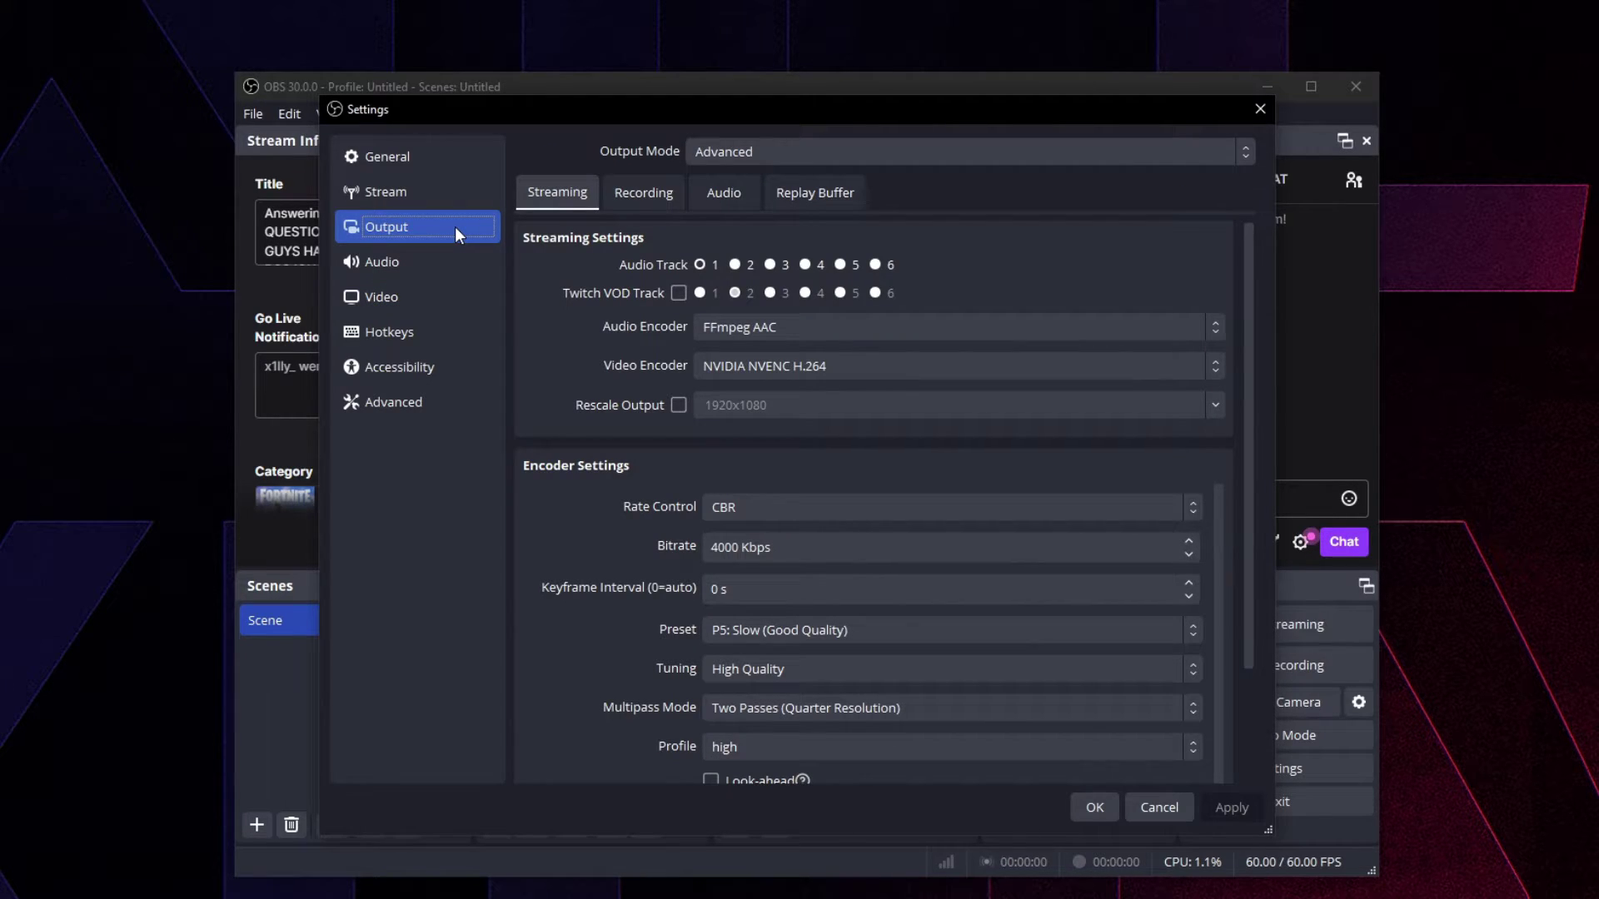
pyautogui.click(719, 157)
pyautogui.click(718, 196)
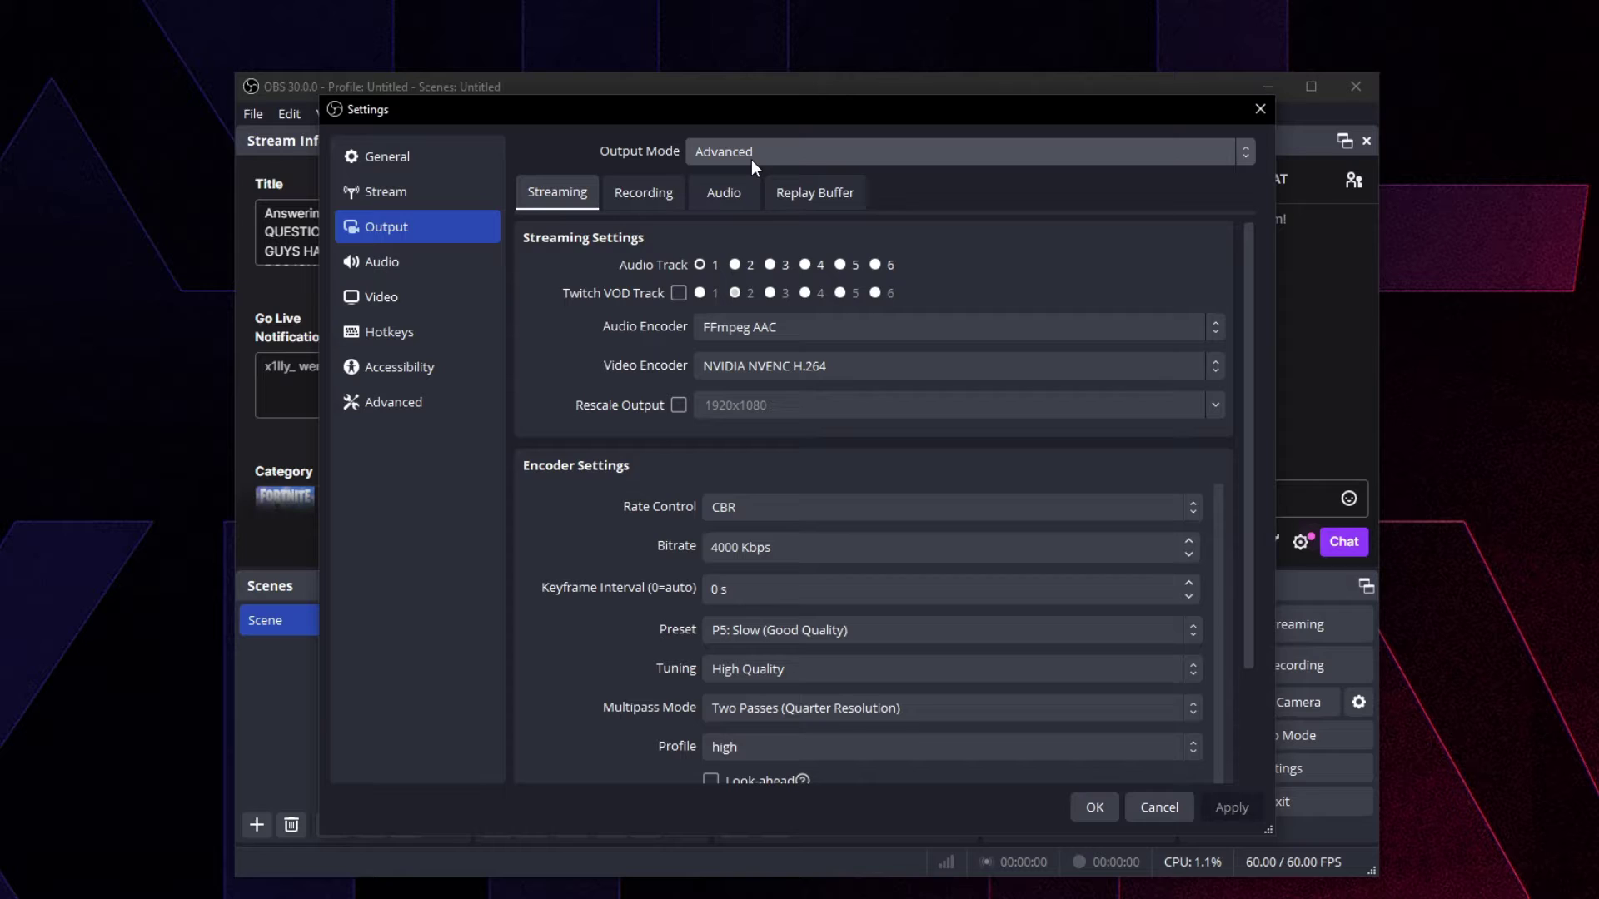
pyautogui.click(751, 159)
pyautogui.click(734, 196)
pyautogui.scroll(-1, 552, 421)
# Try x264 as the streaming encoder, then switch back to NVIDIA NVENC H.264
pyautogui.click(736, 306)
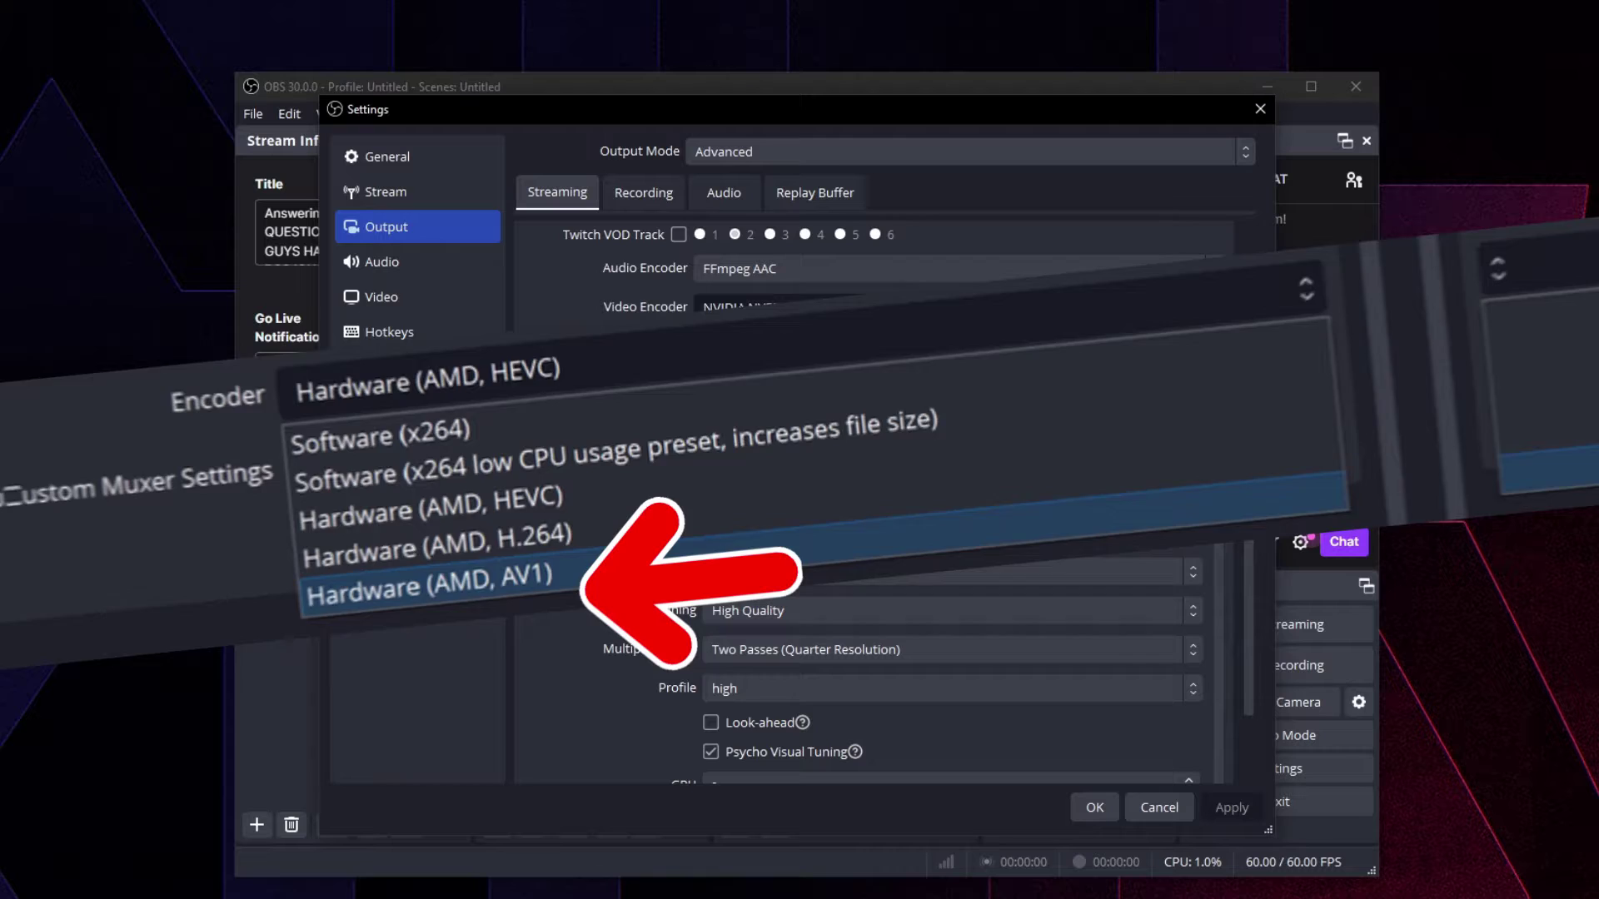
pyautogui.click(737, 305)
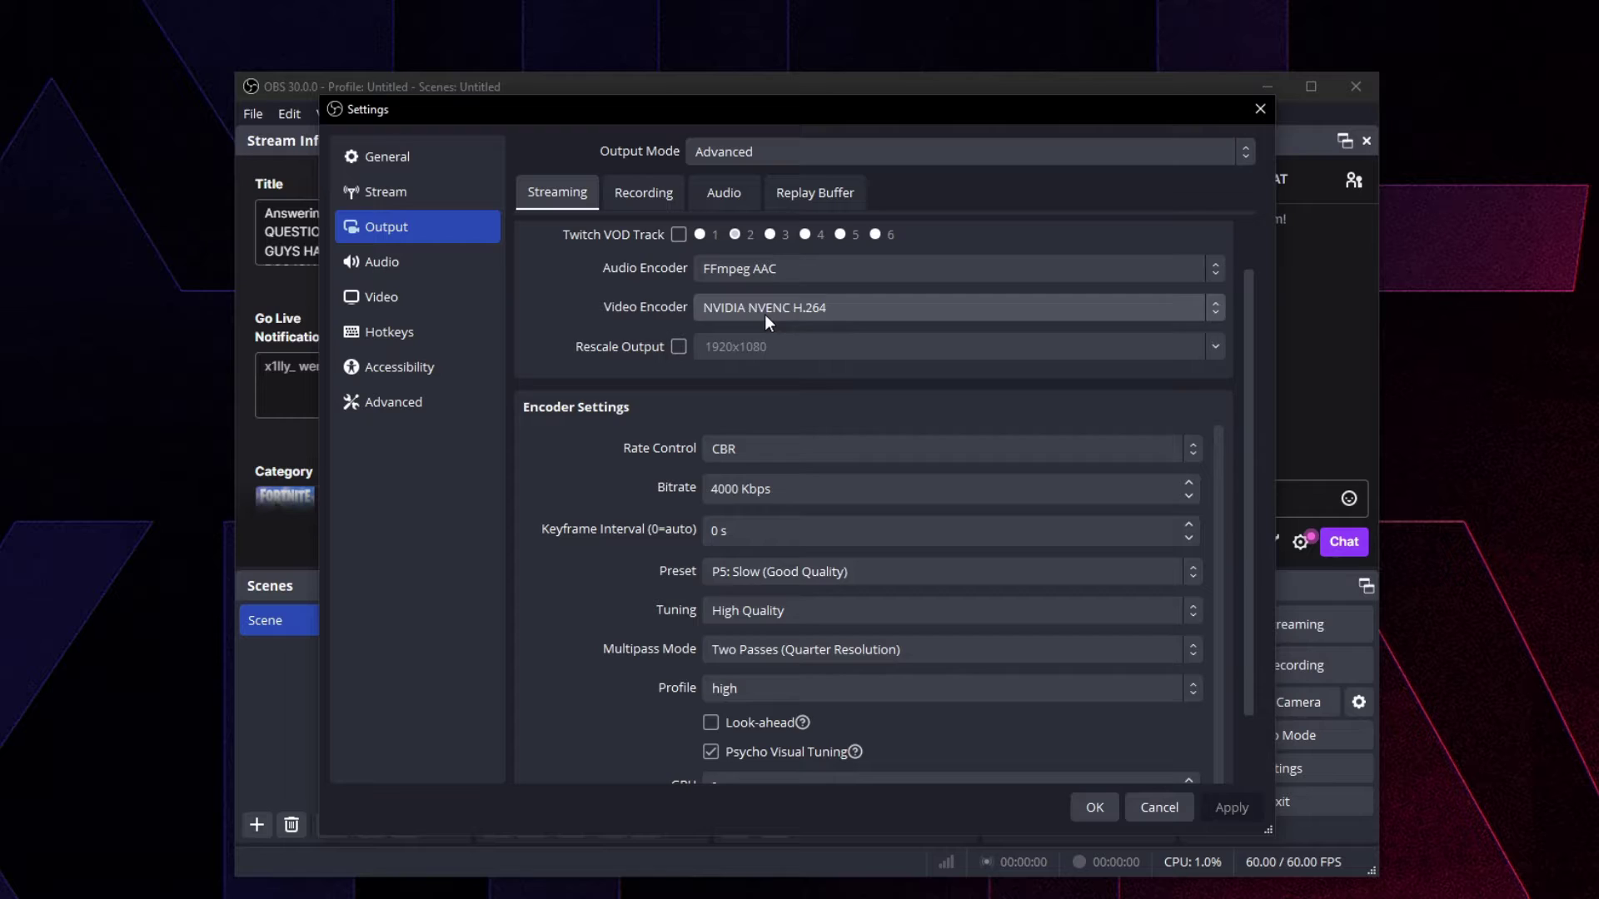
pyautogui.click(765, 313)
pyautogui.click(743, 352)
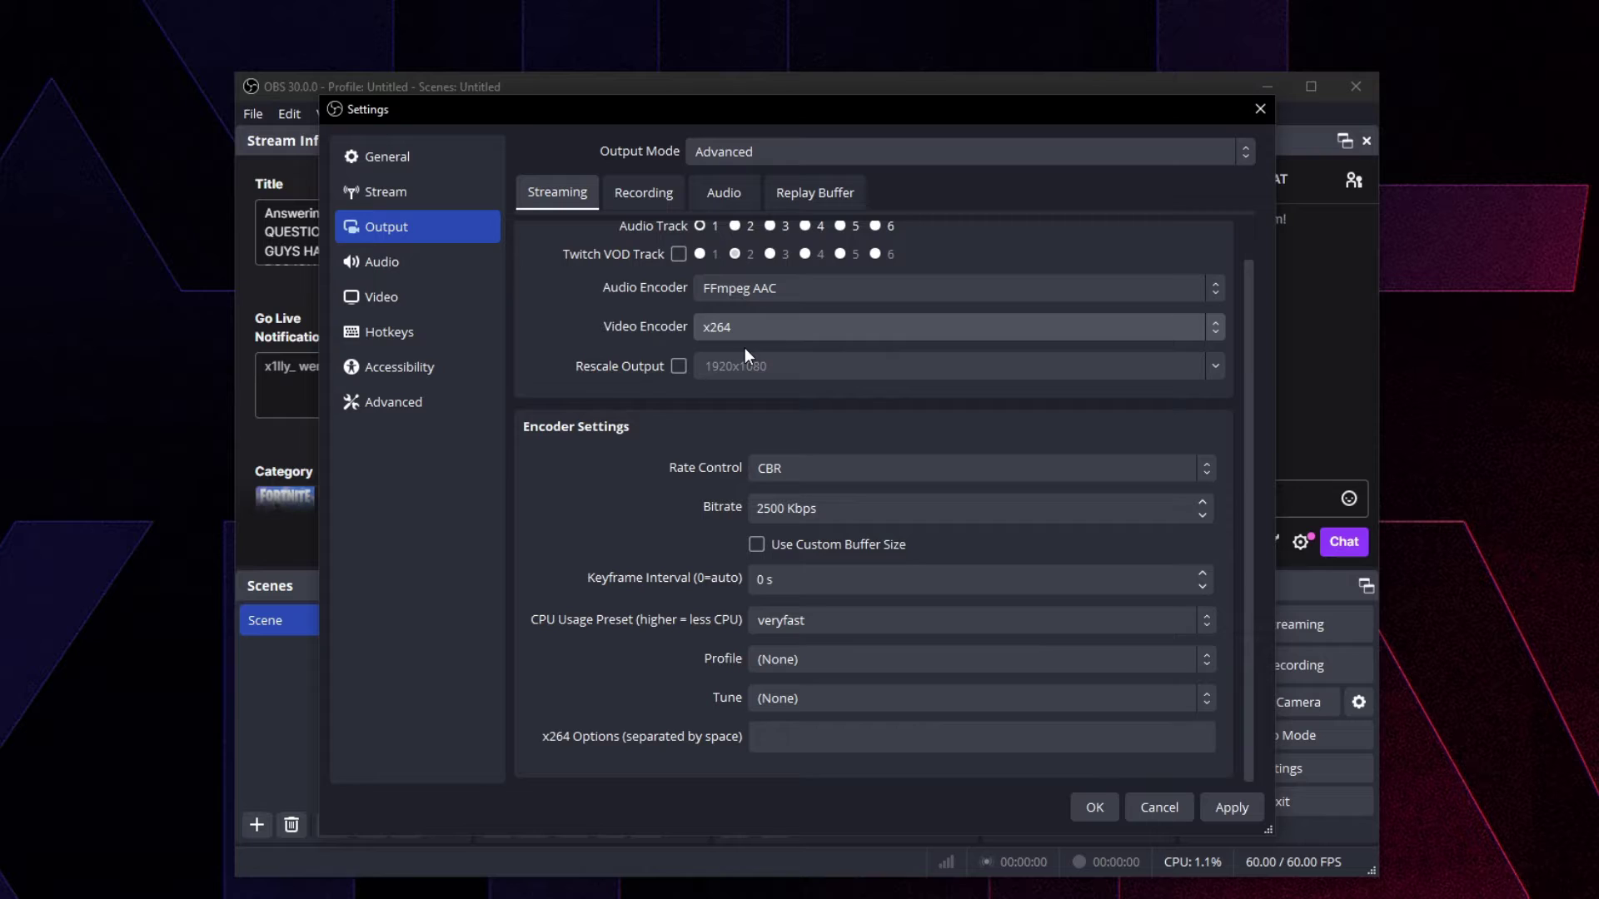
pyautogui.click(747, 338)
pyautogui.click(753, 353)
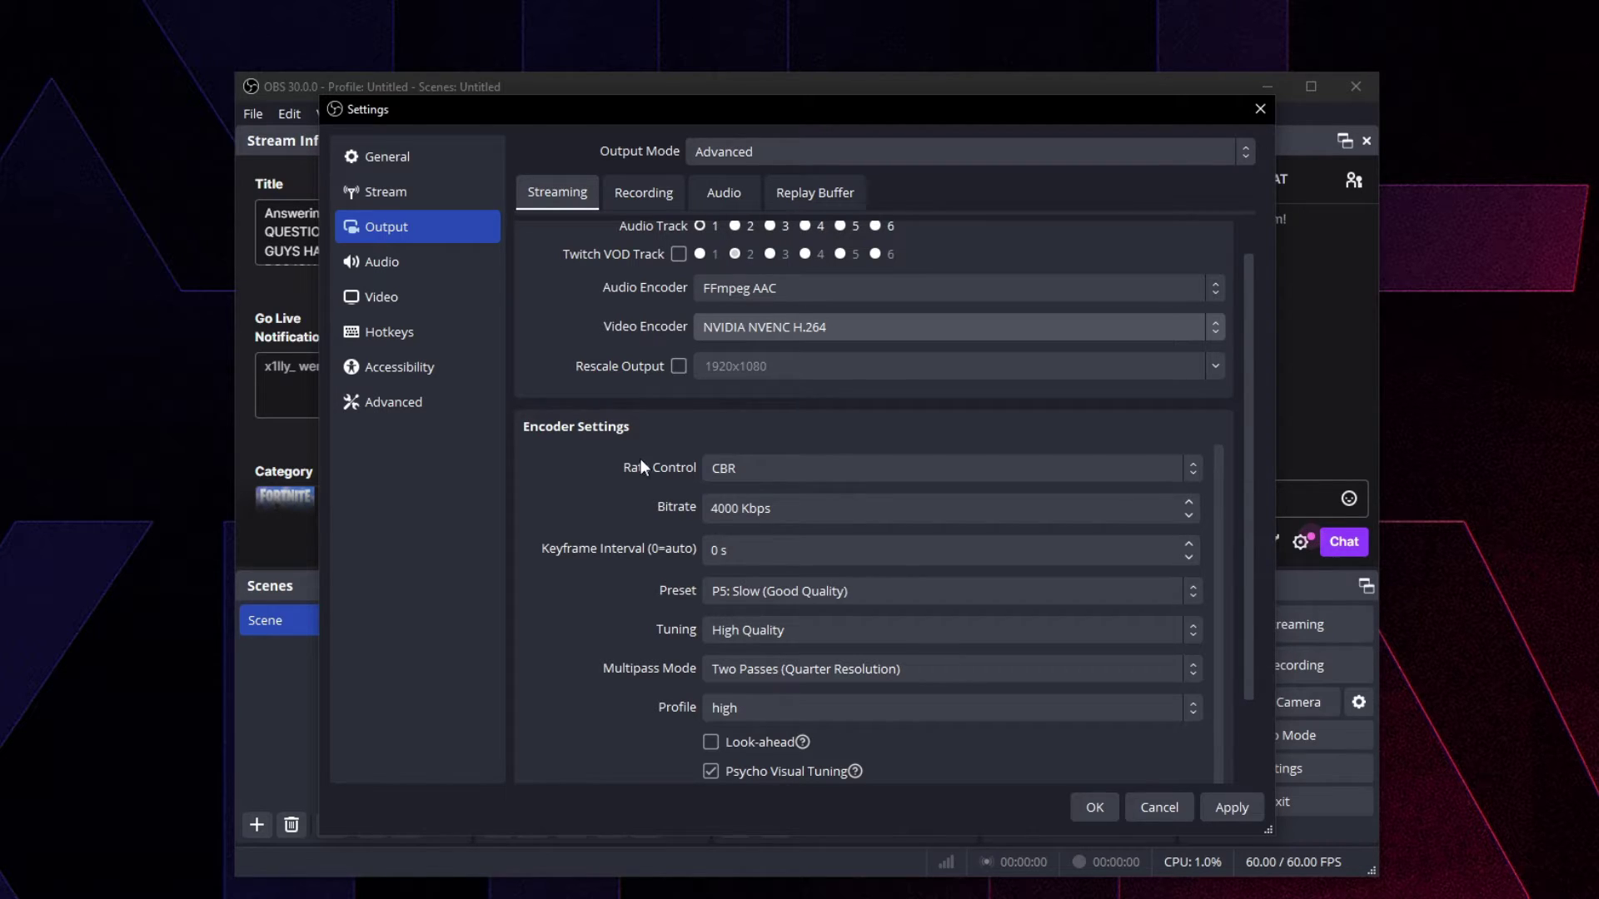
pyautogui.click(717, 508)
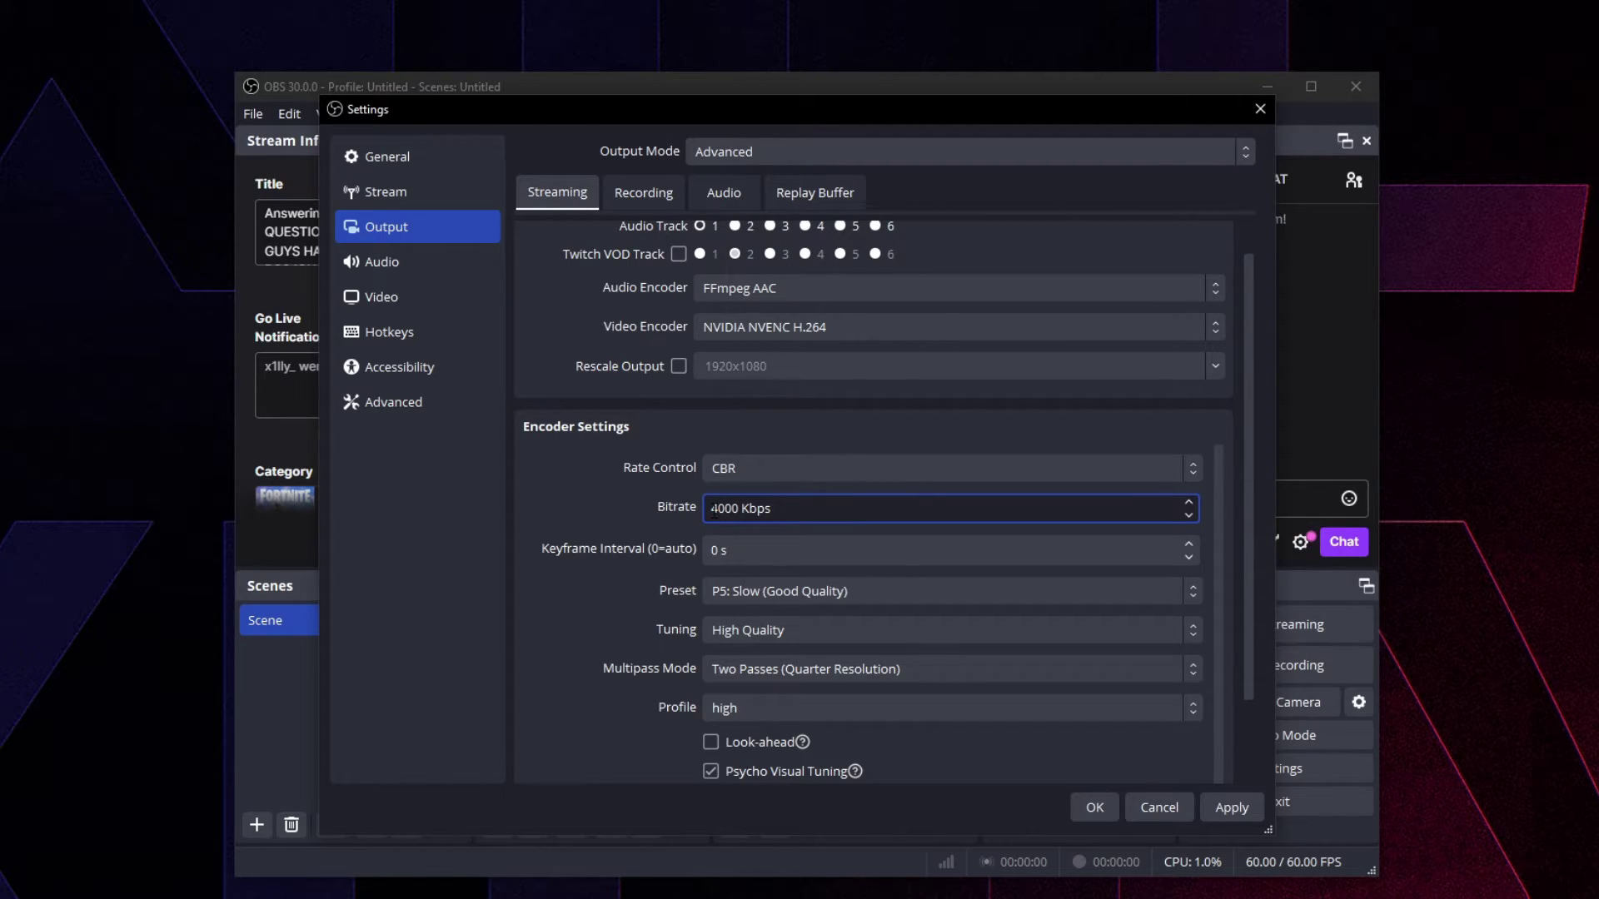
pyautogui.doubleClick(724, 509)
pyautogui.press('Home')
pyautogui.hotkey('shift', 'Right')
pyautogui.hotkey('shift', 'Right')
pyautogui.click(722, 510)
pyautogui.moveTo(741, 519); pyautogui.dragTo(691, 498)
pyautogui.write('6500')
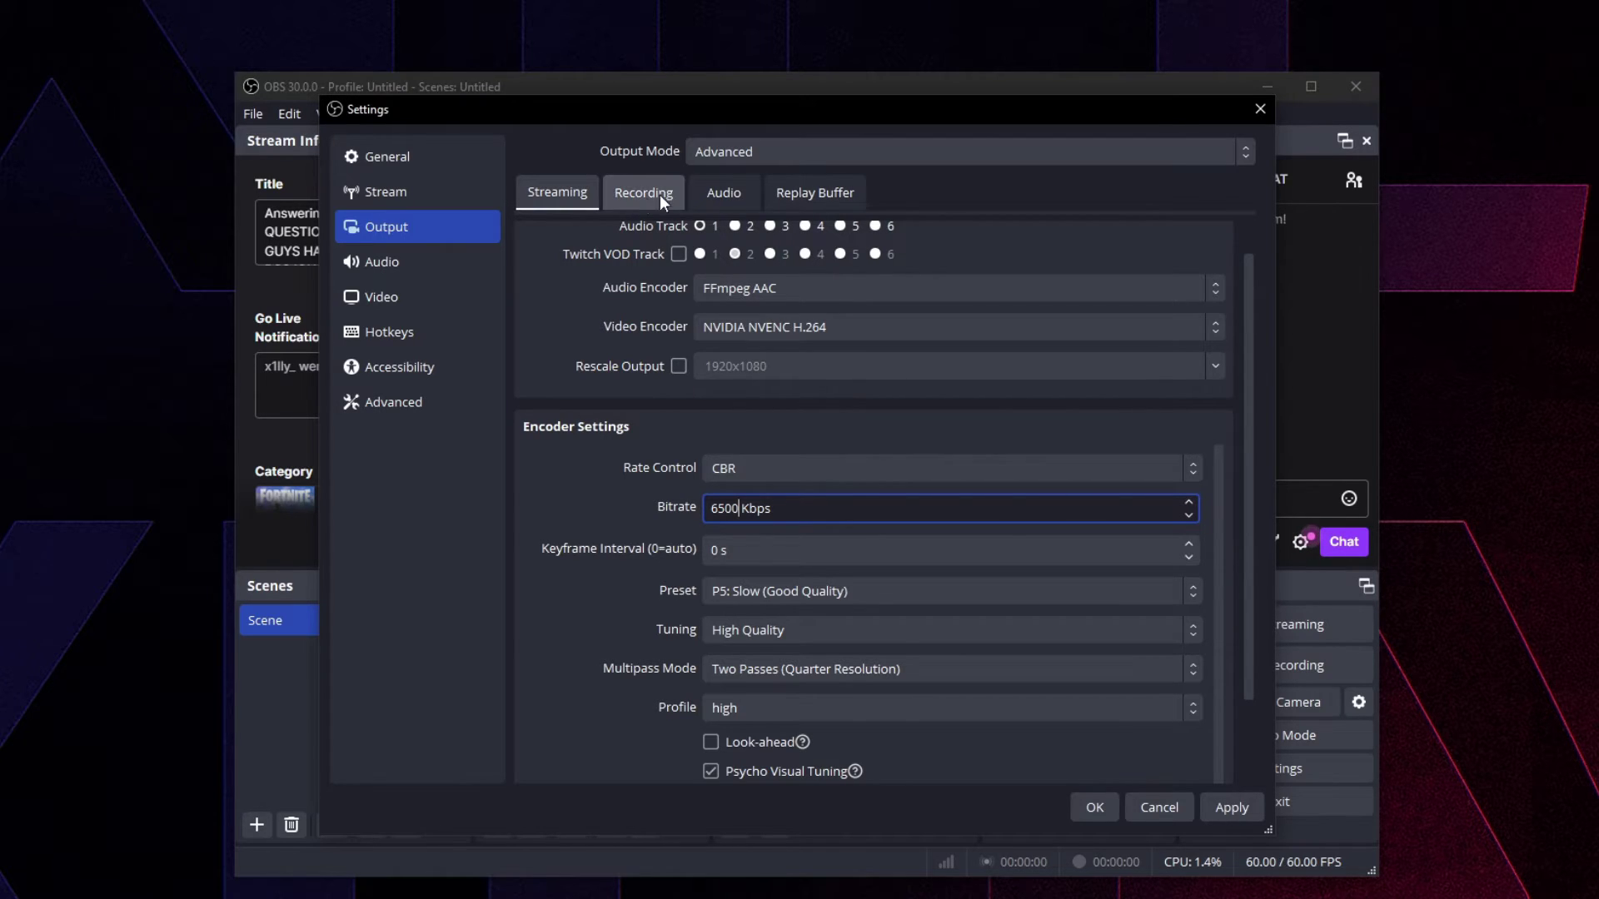
pyautogui.moveTo(740, 511); pyautogui.dragTo(684, 495)
pyautogui.write('4000')
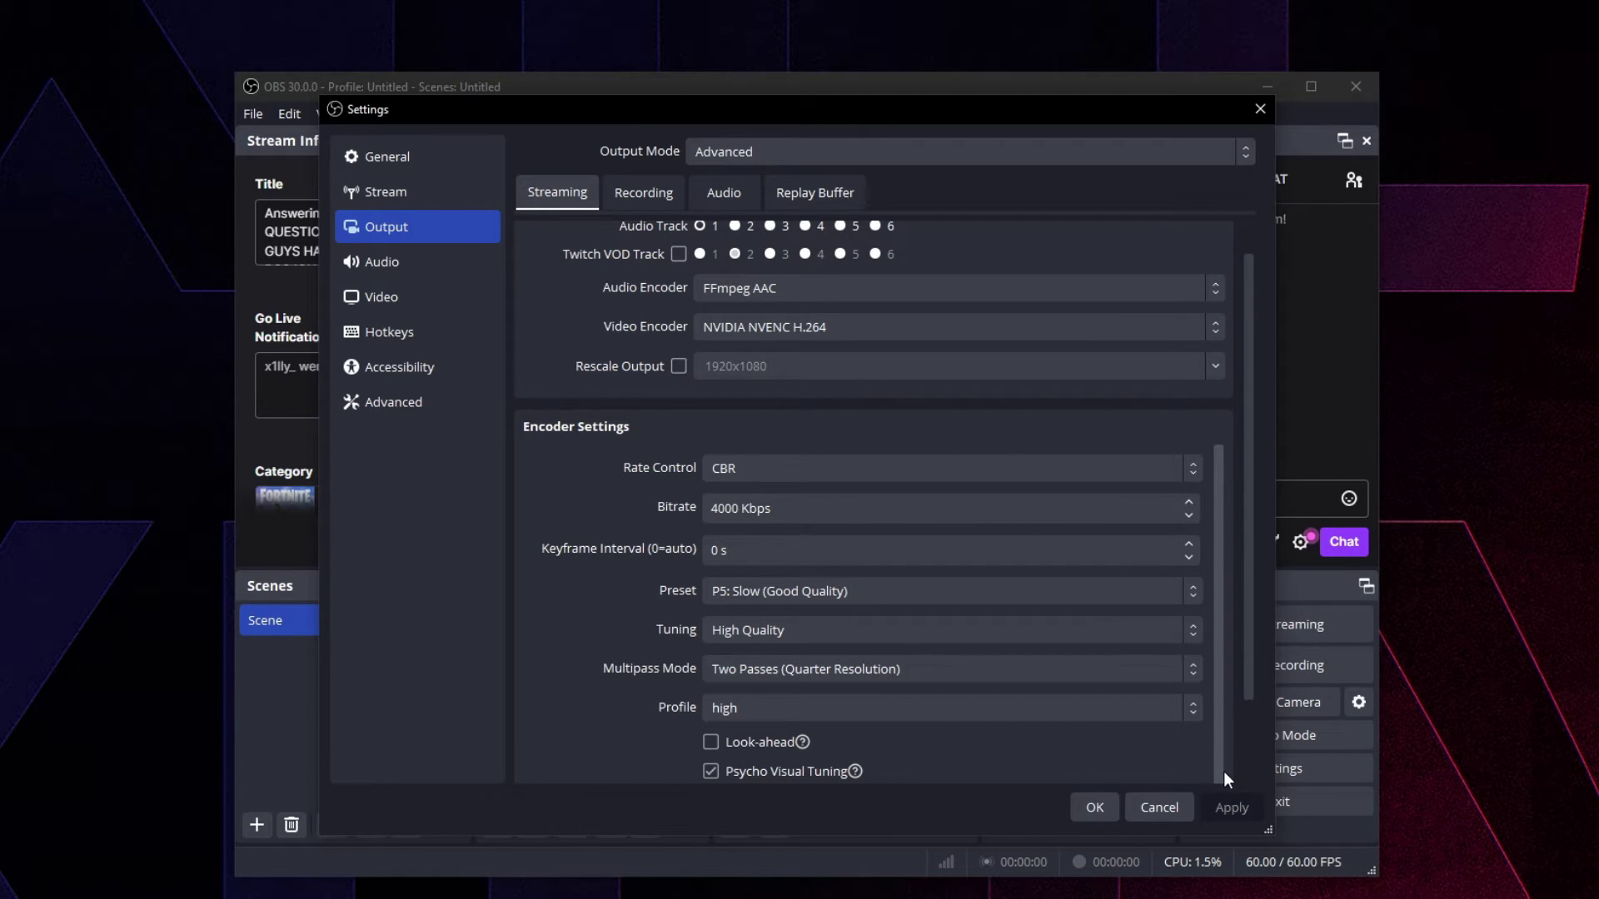
# Check the Recording and Replay Buffer tabs, keeping NVIDIA NVENC H.264 as the recording encoder
pyautogui.click(665, 198)
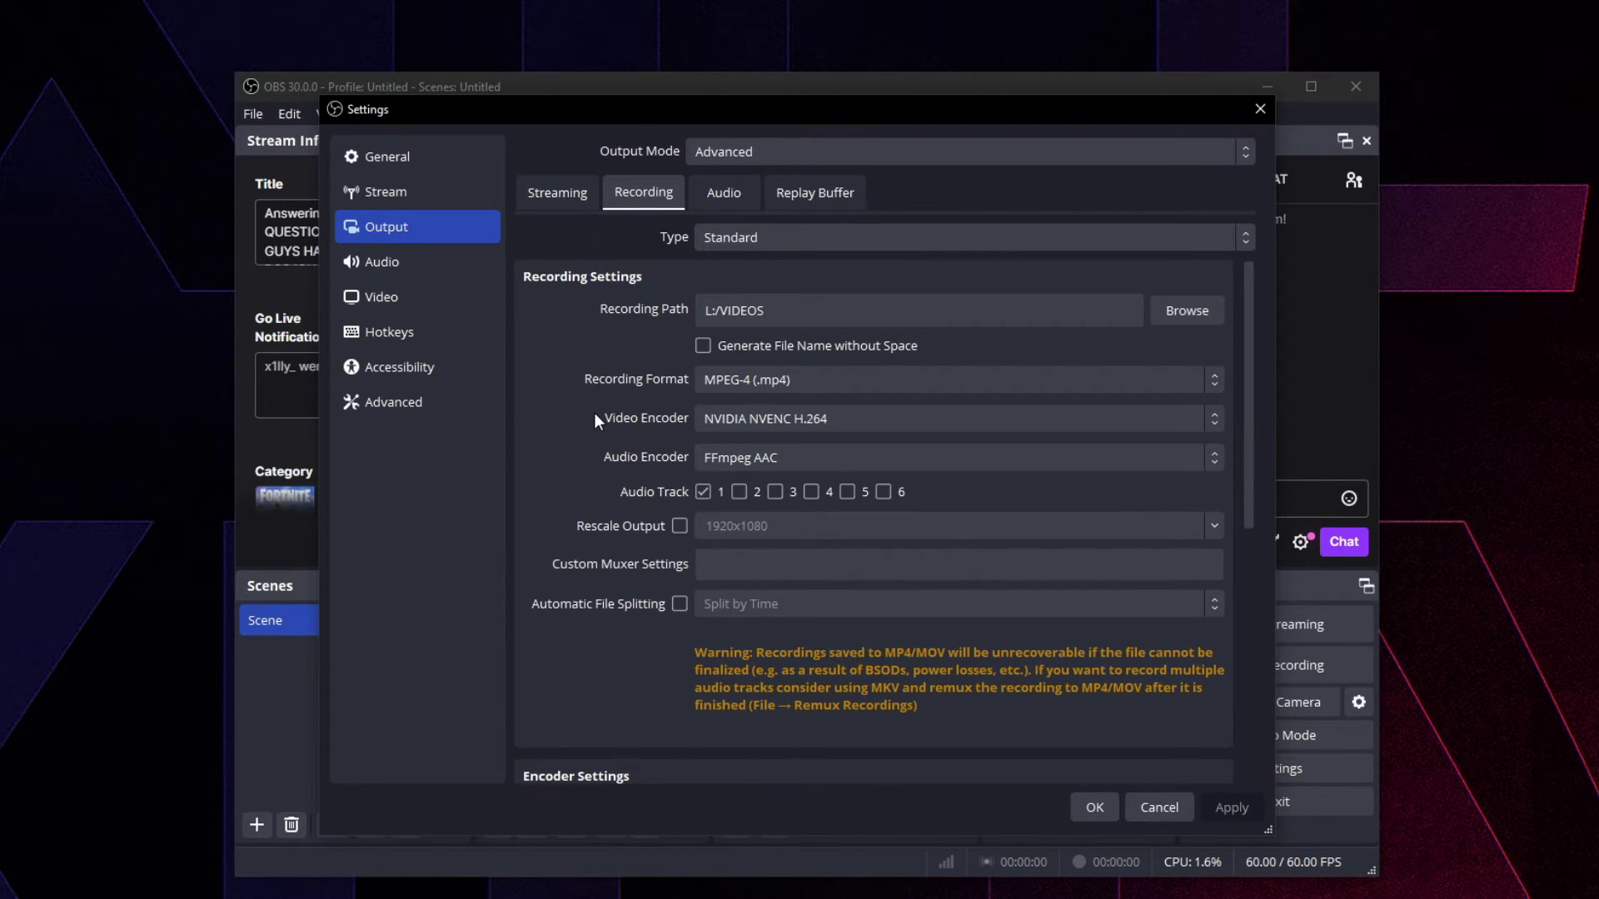
pyautogui.scroll(-1, 594, 412)
pyautogui.scroll(1, 593, 413)
pyautogui.click(804, 196)
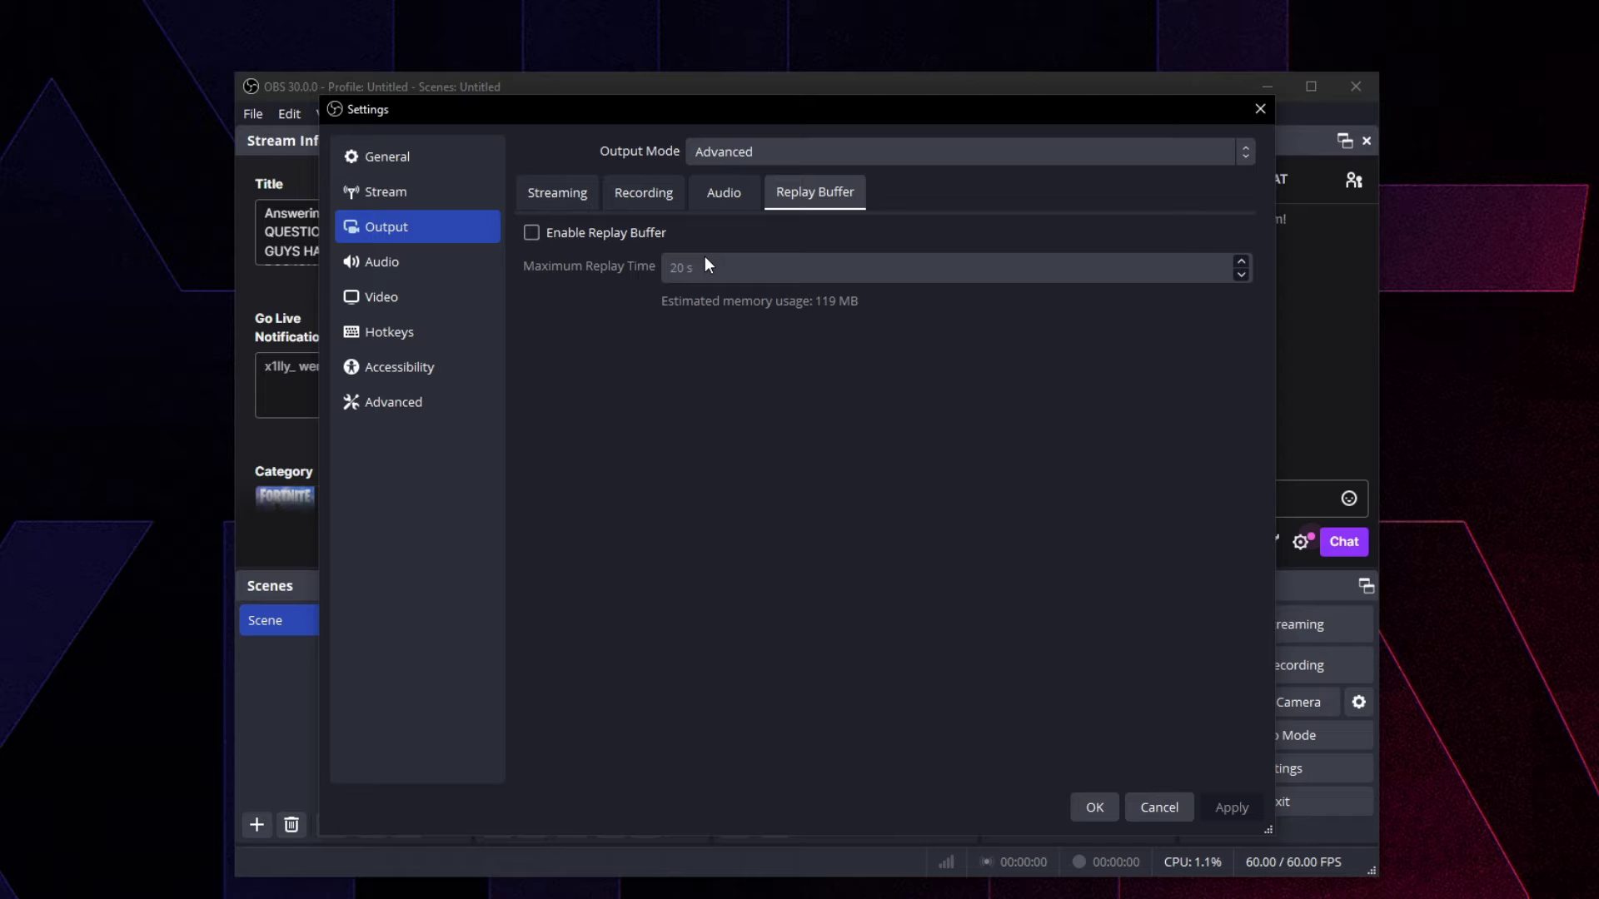
pyautogui.click(638, 186)
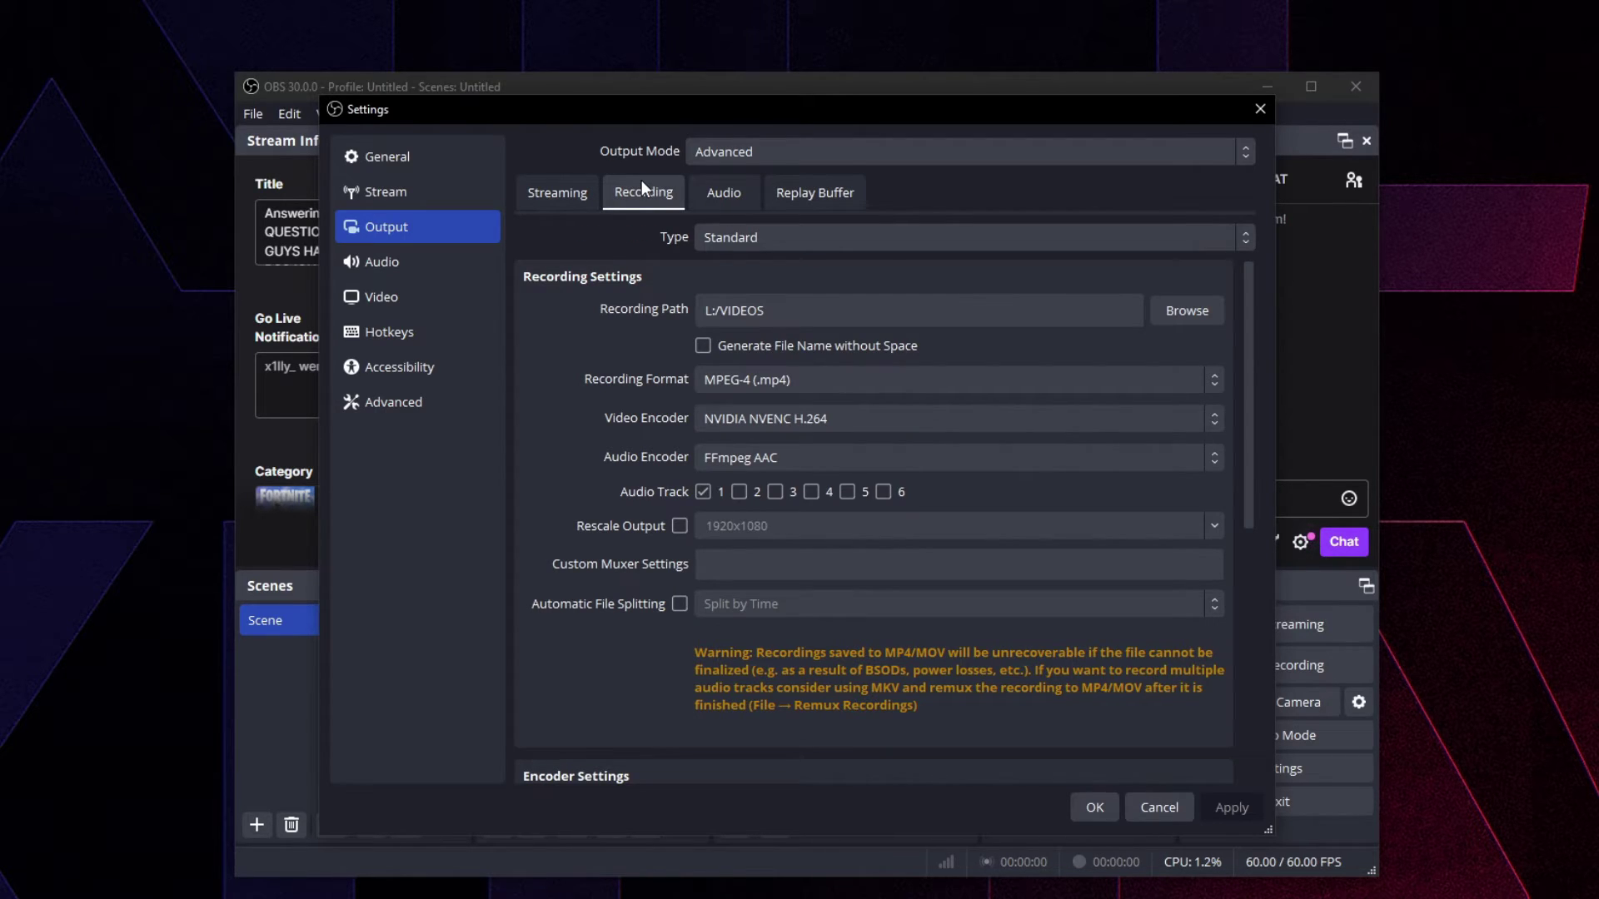
pyautogui.click(734, 419)
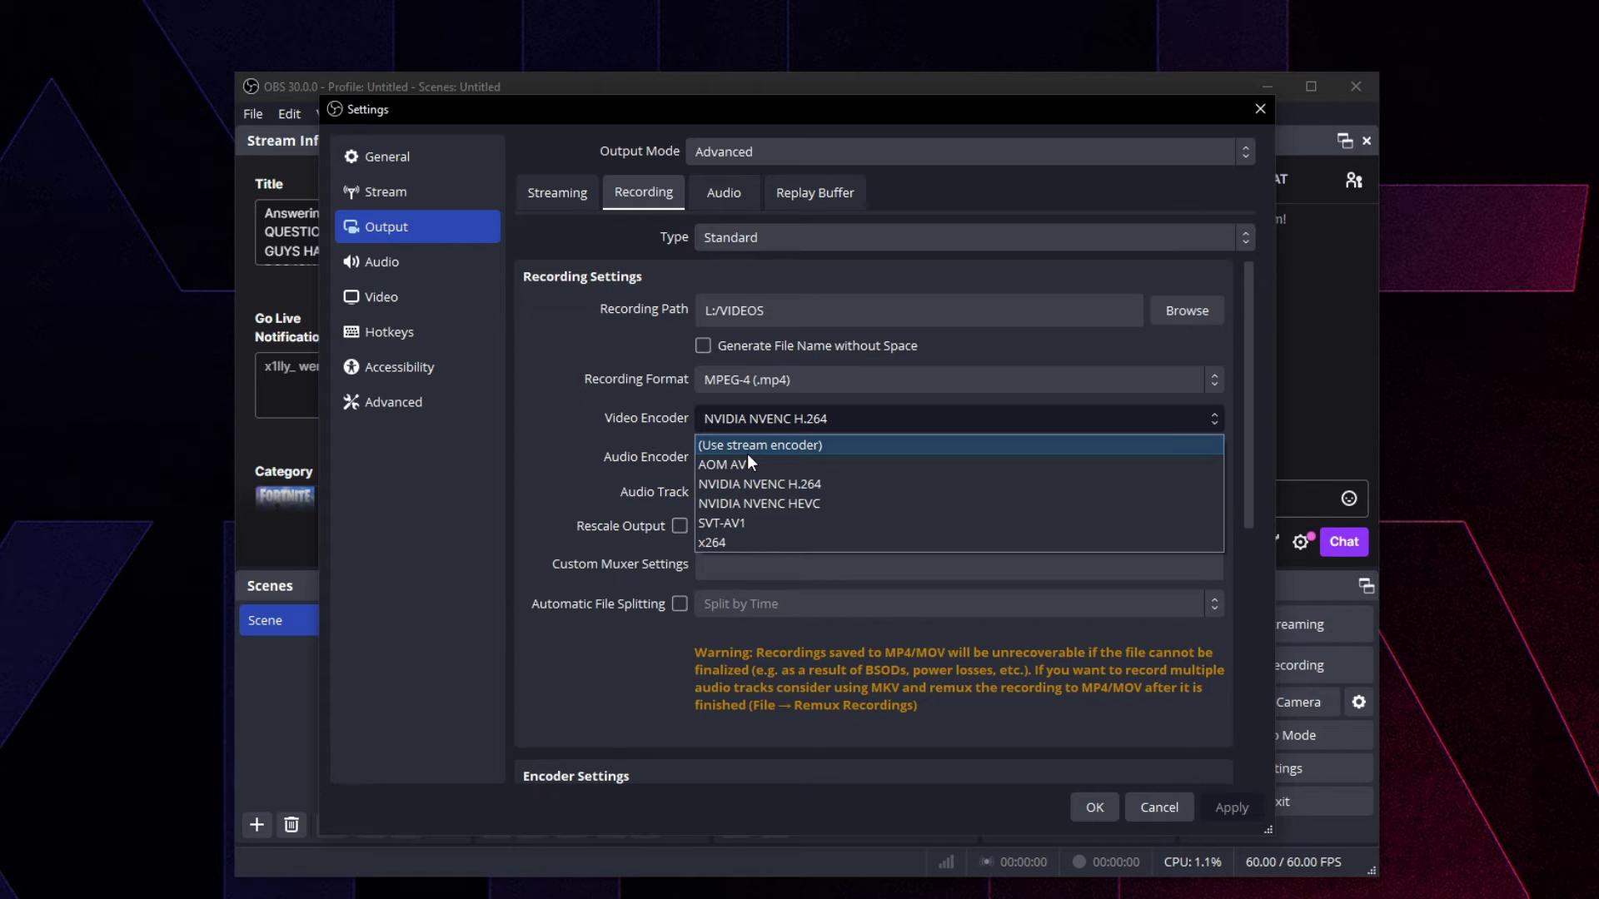
pyautogui.click(740, 416)
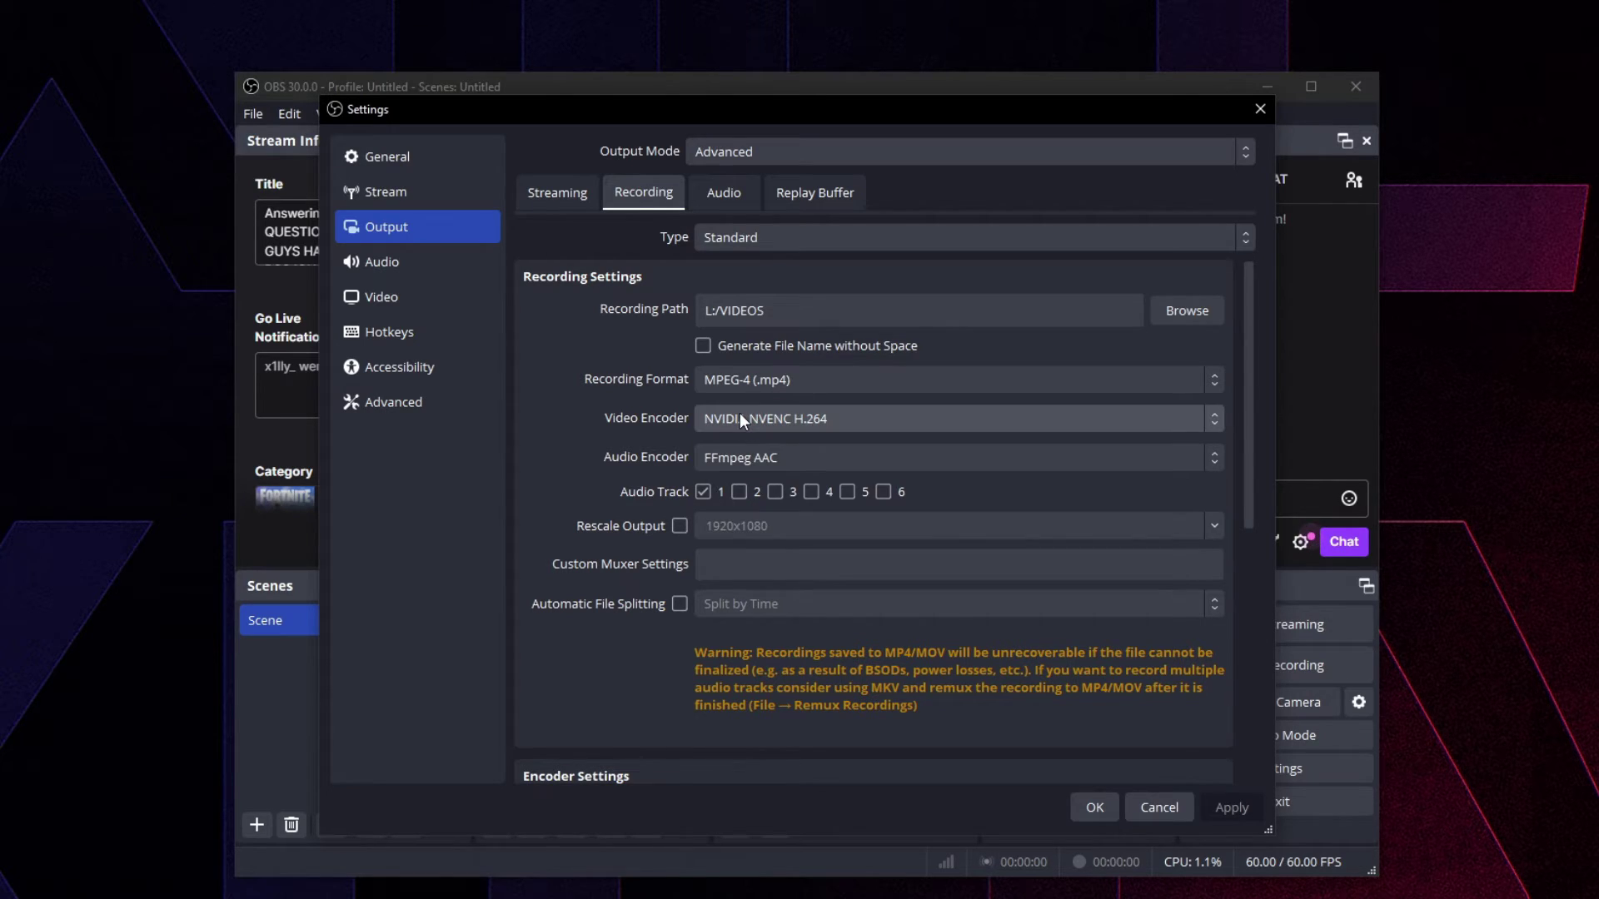
pyautogui.scroll(-5, 611, 448)
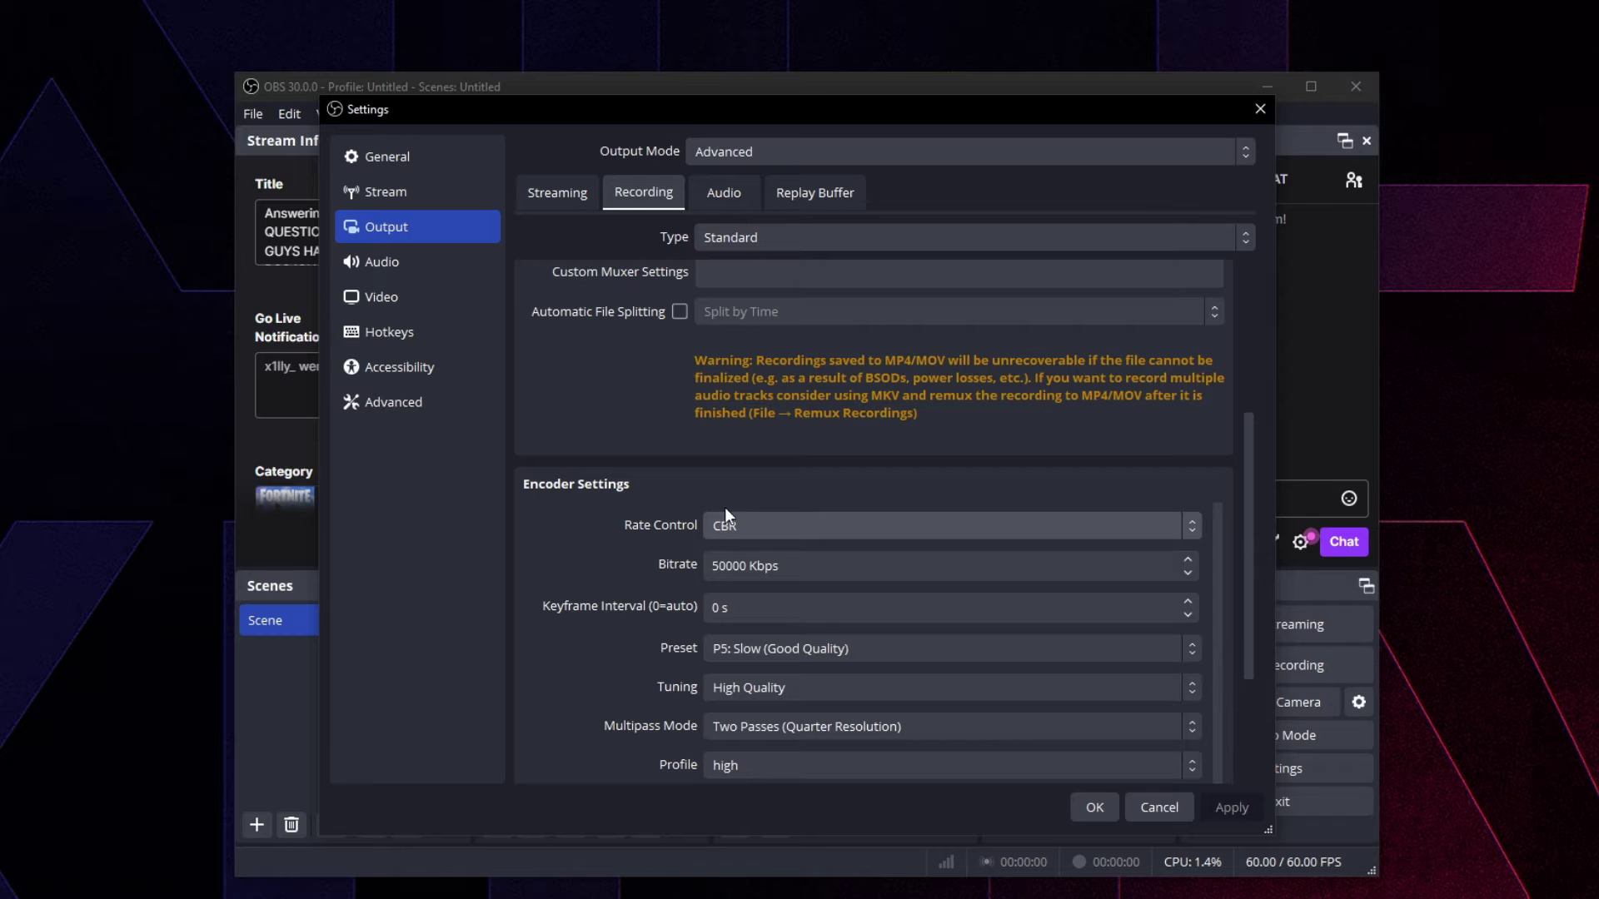
pyautogui.scroll(-1, 675, 567)
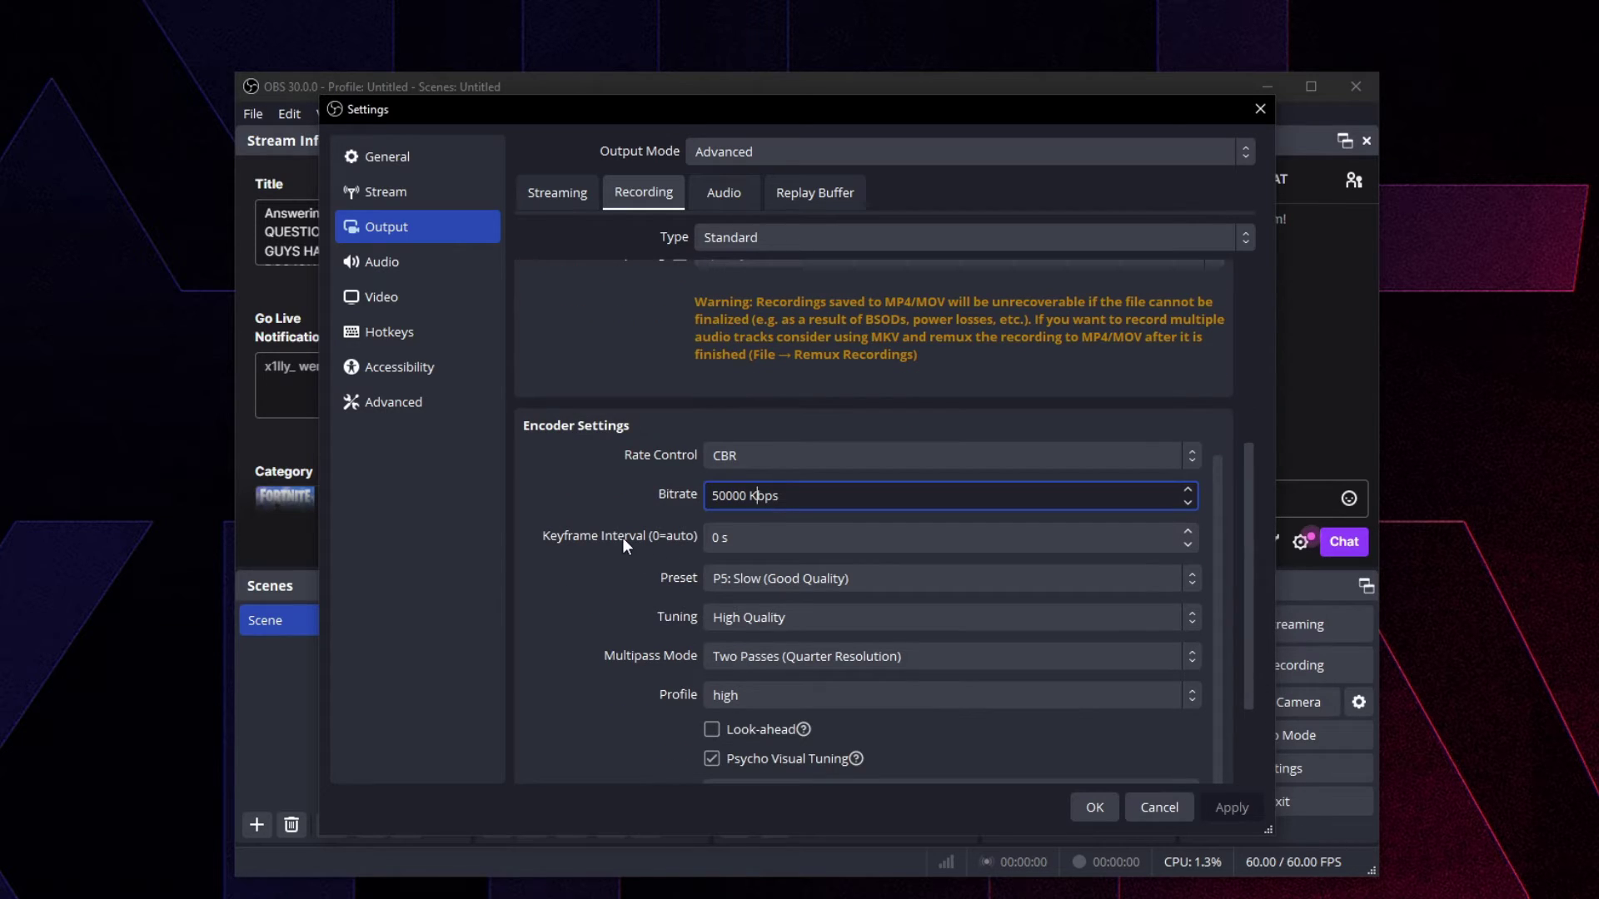
pyautogui.doubleClick(709, 501)
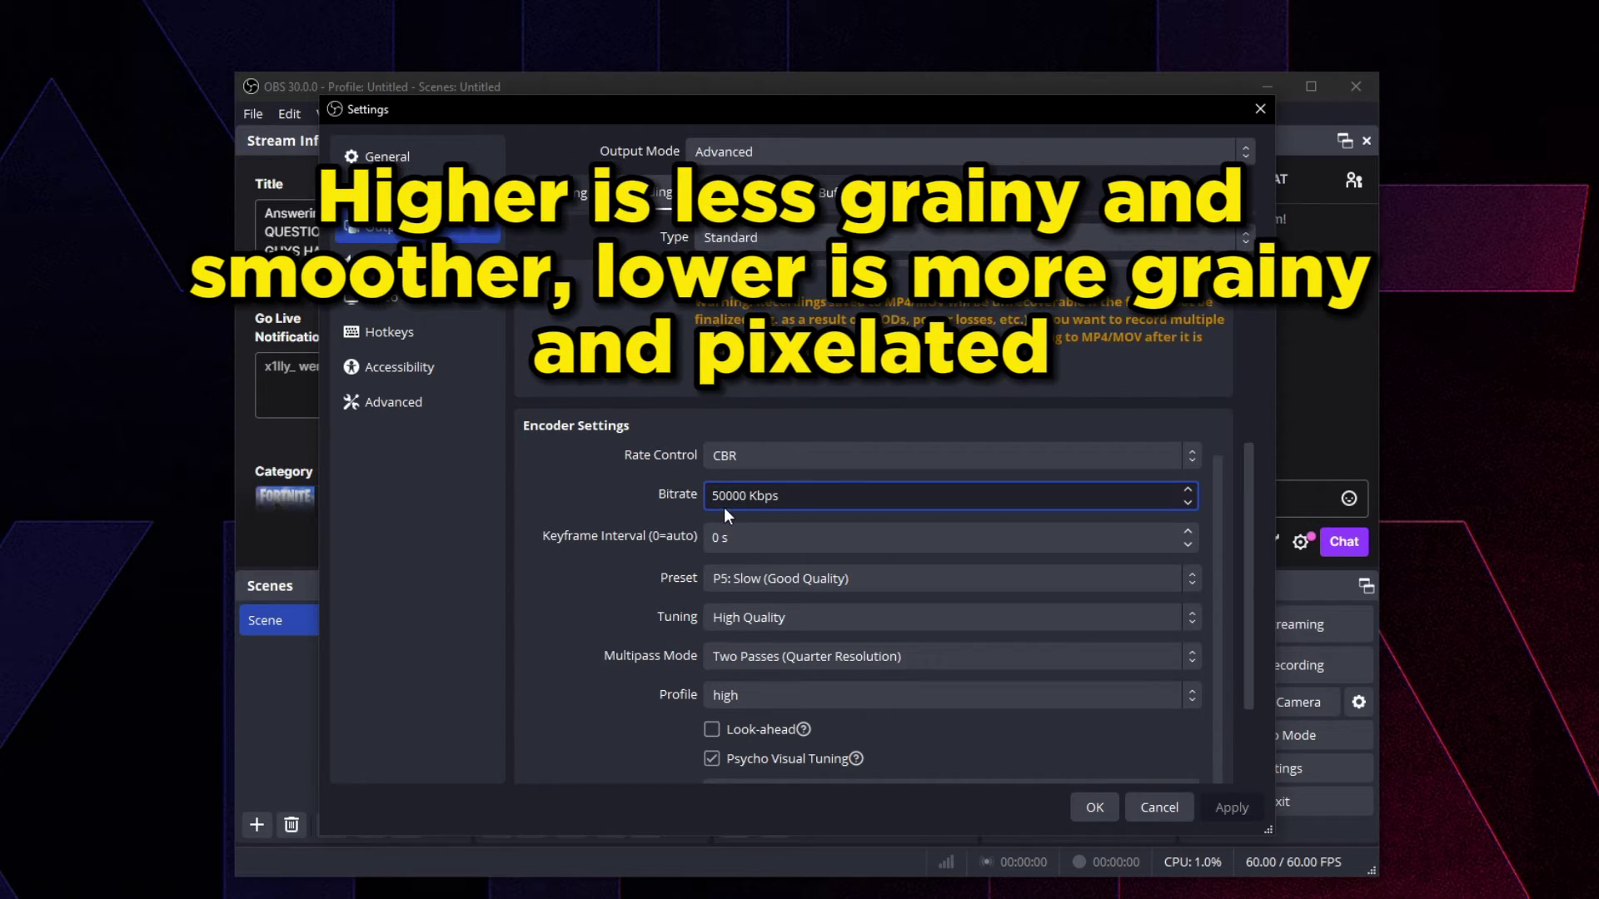
pyautogui.click(595, 534)
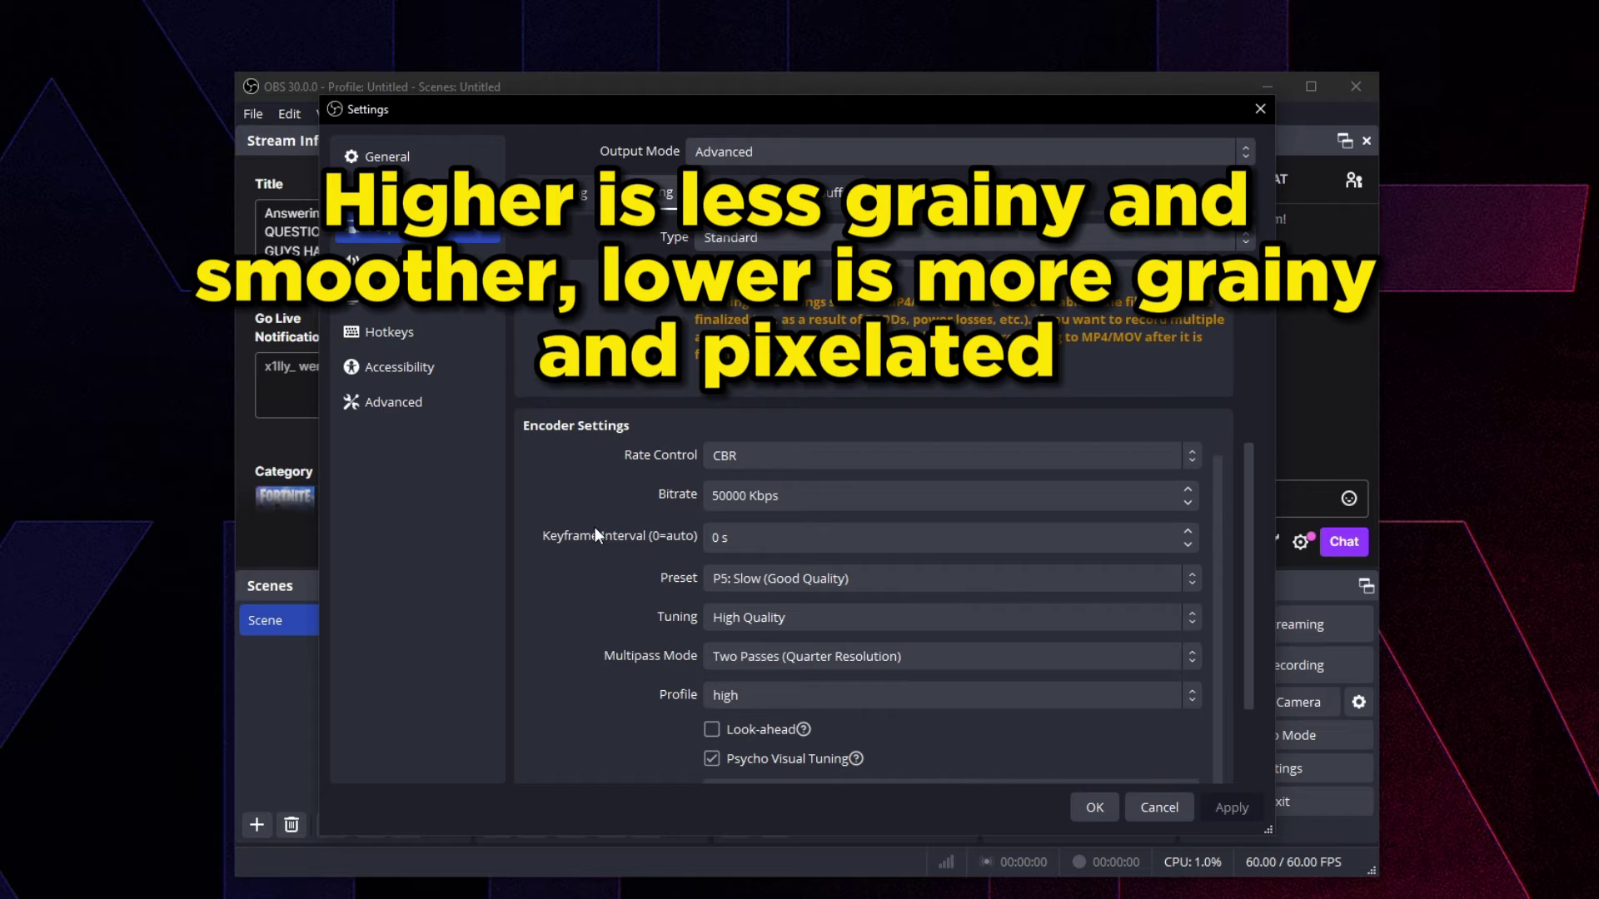
pyautogui.click(753, 587)
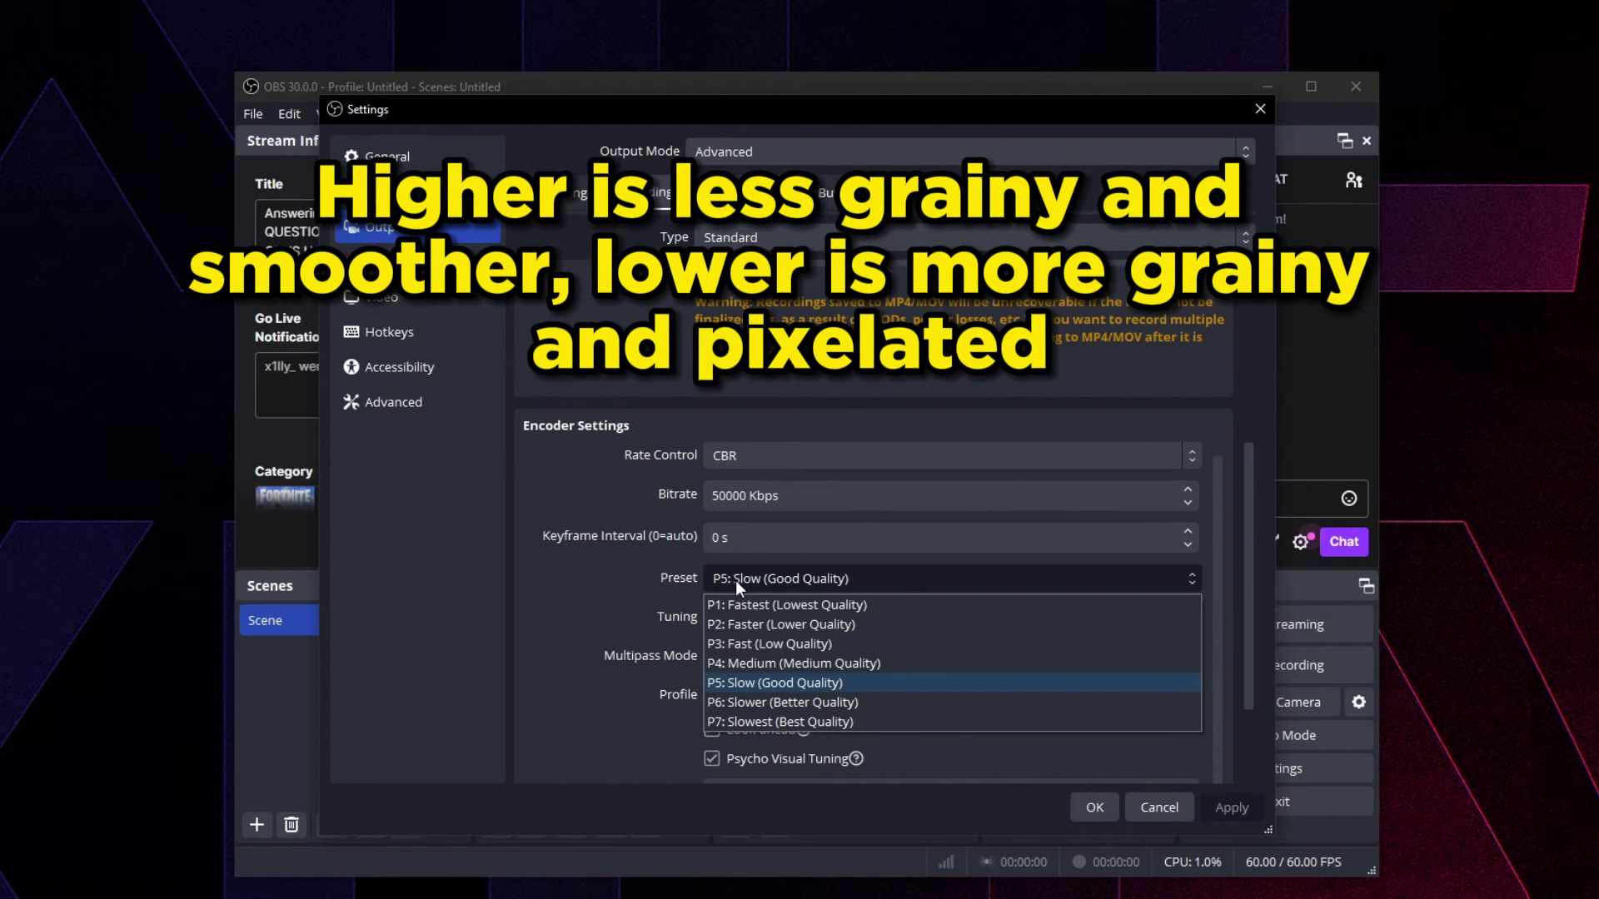
pyautogui.click(735, 582)
pyautogui.click(741, 615)
pyautogui.click(741, 616)
pyautogui.scroll(-3, 639, 630)
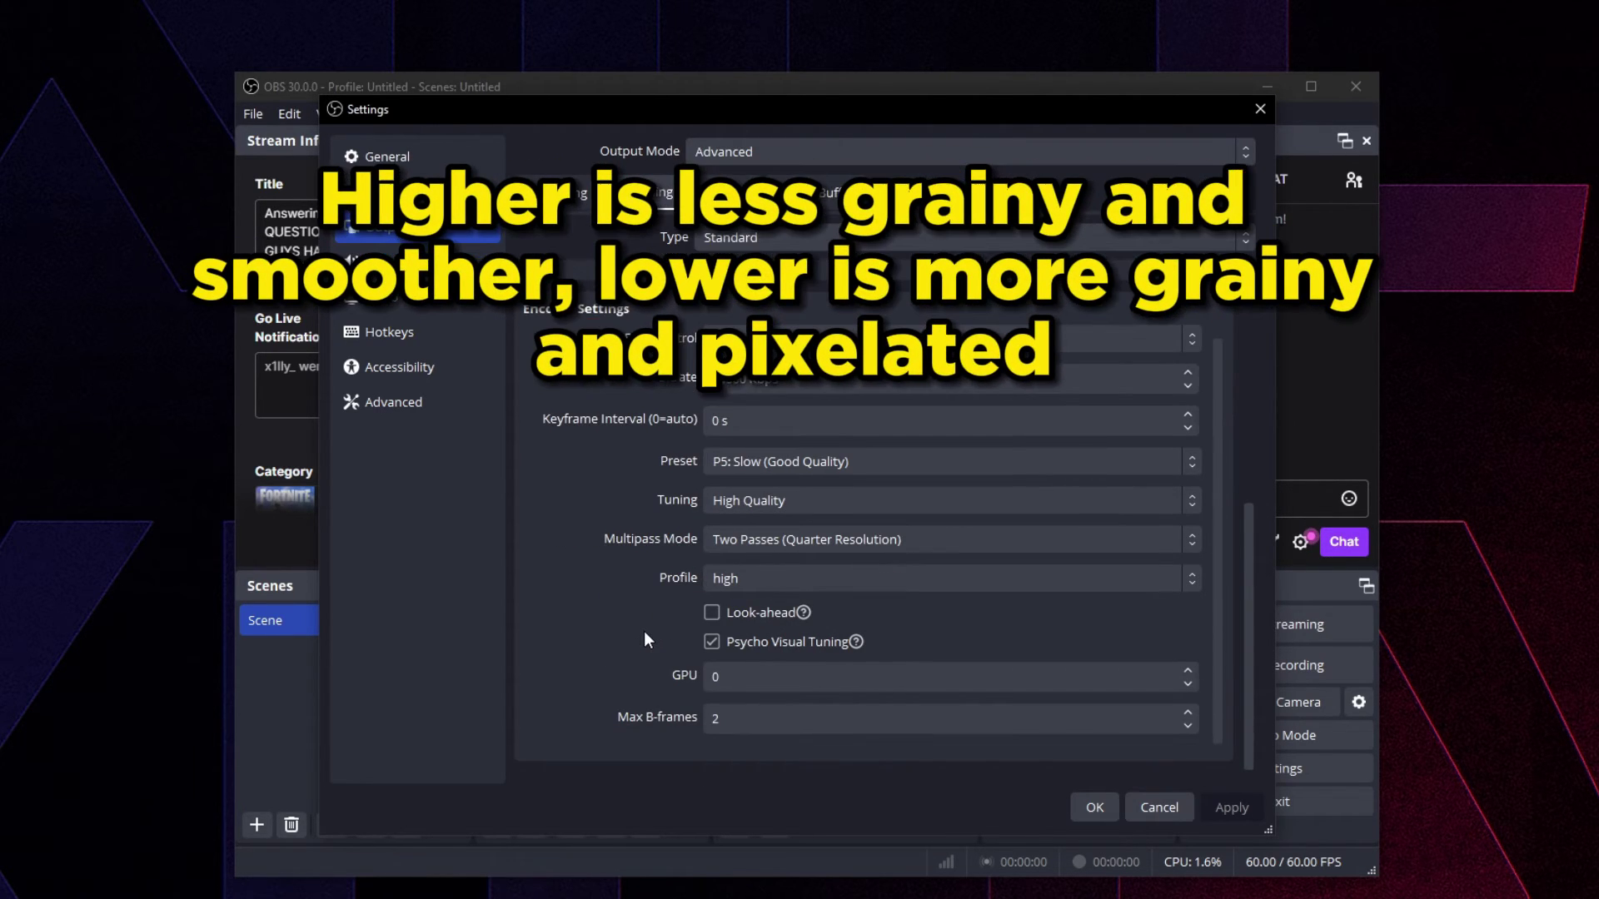
pyautogui.click(725, 556)
pyautogui.click(725, 510)
pyautogui.scroll(3, 592, 544)
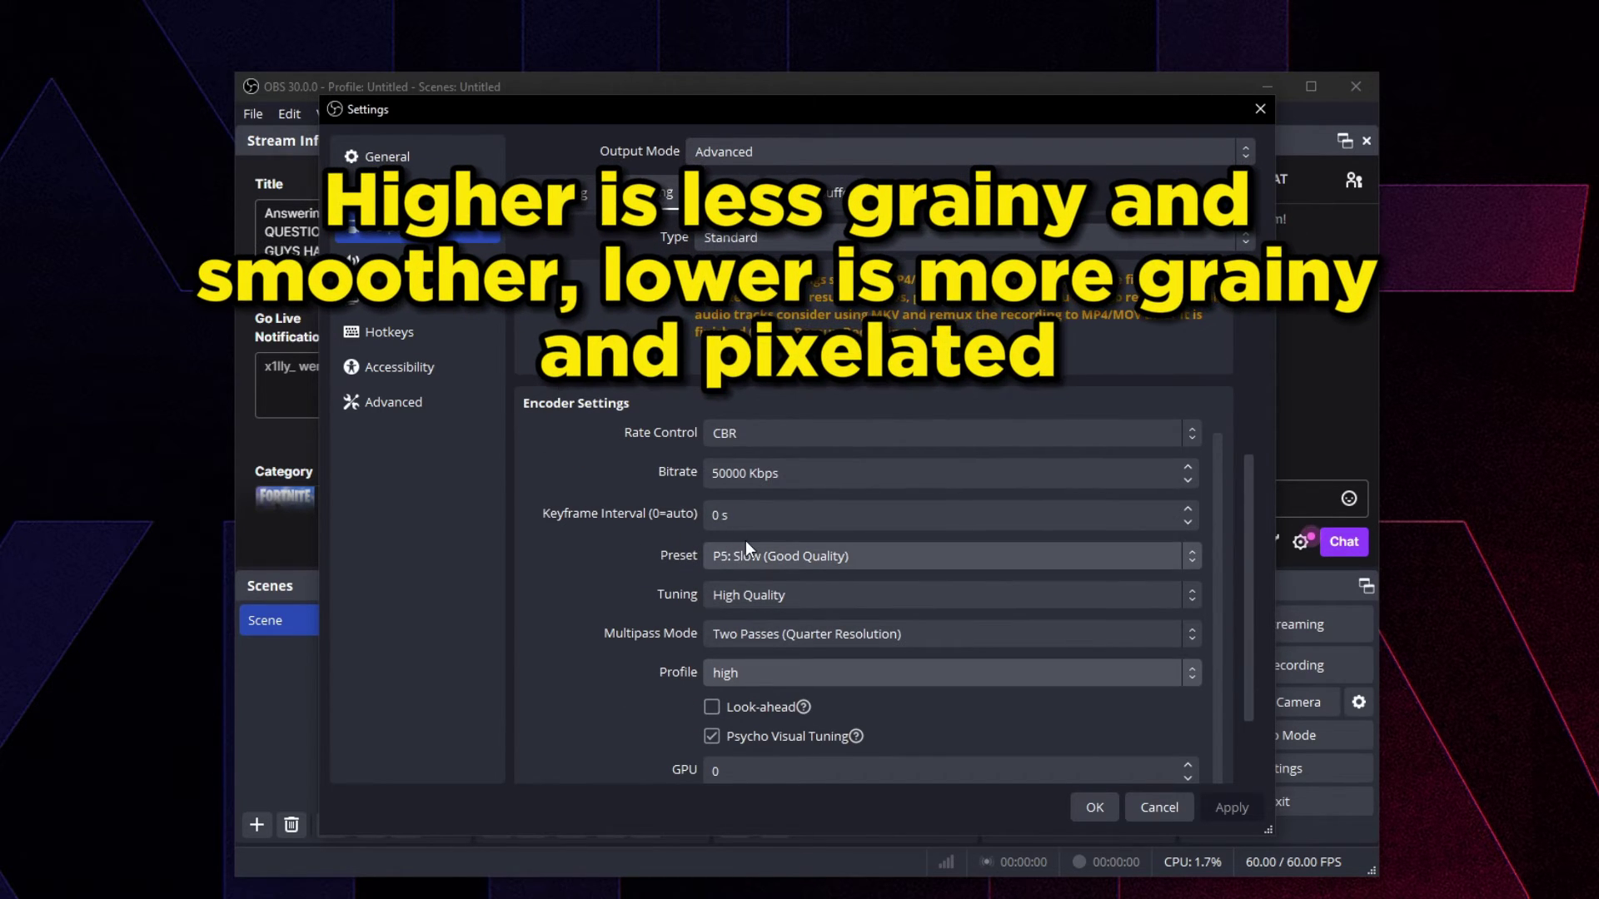
pyautogui.click(746, 474)
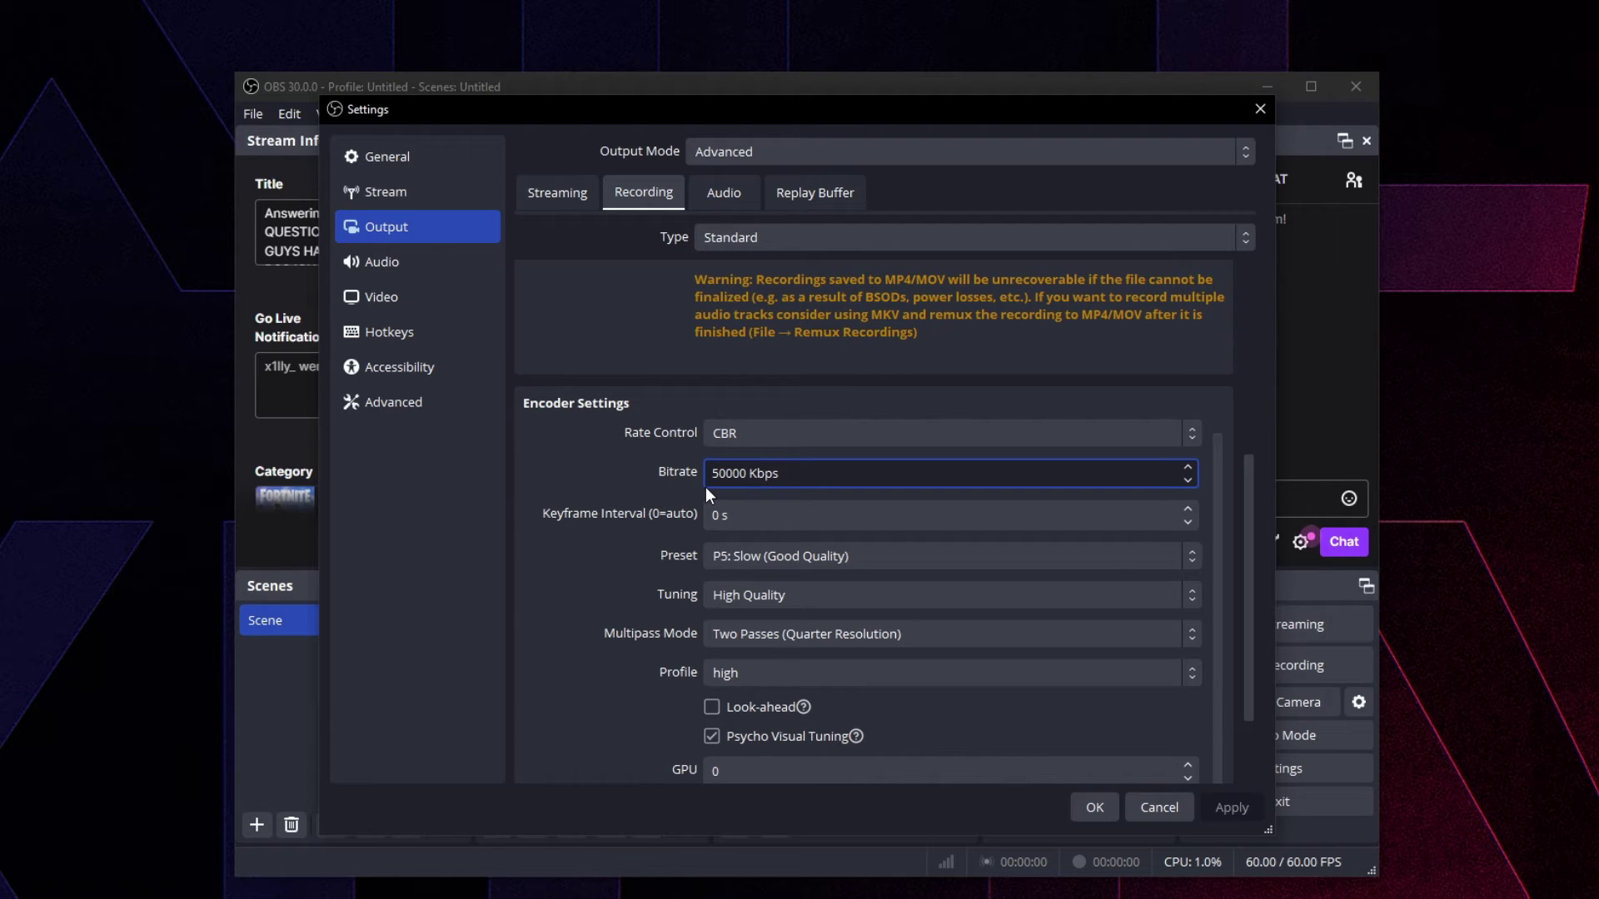
pyautogui.scroll(5, 641, 608)
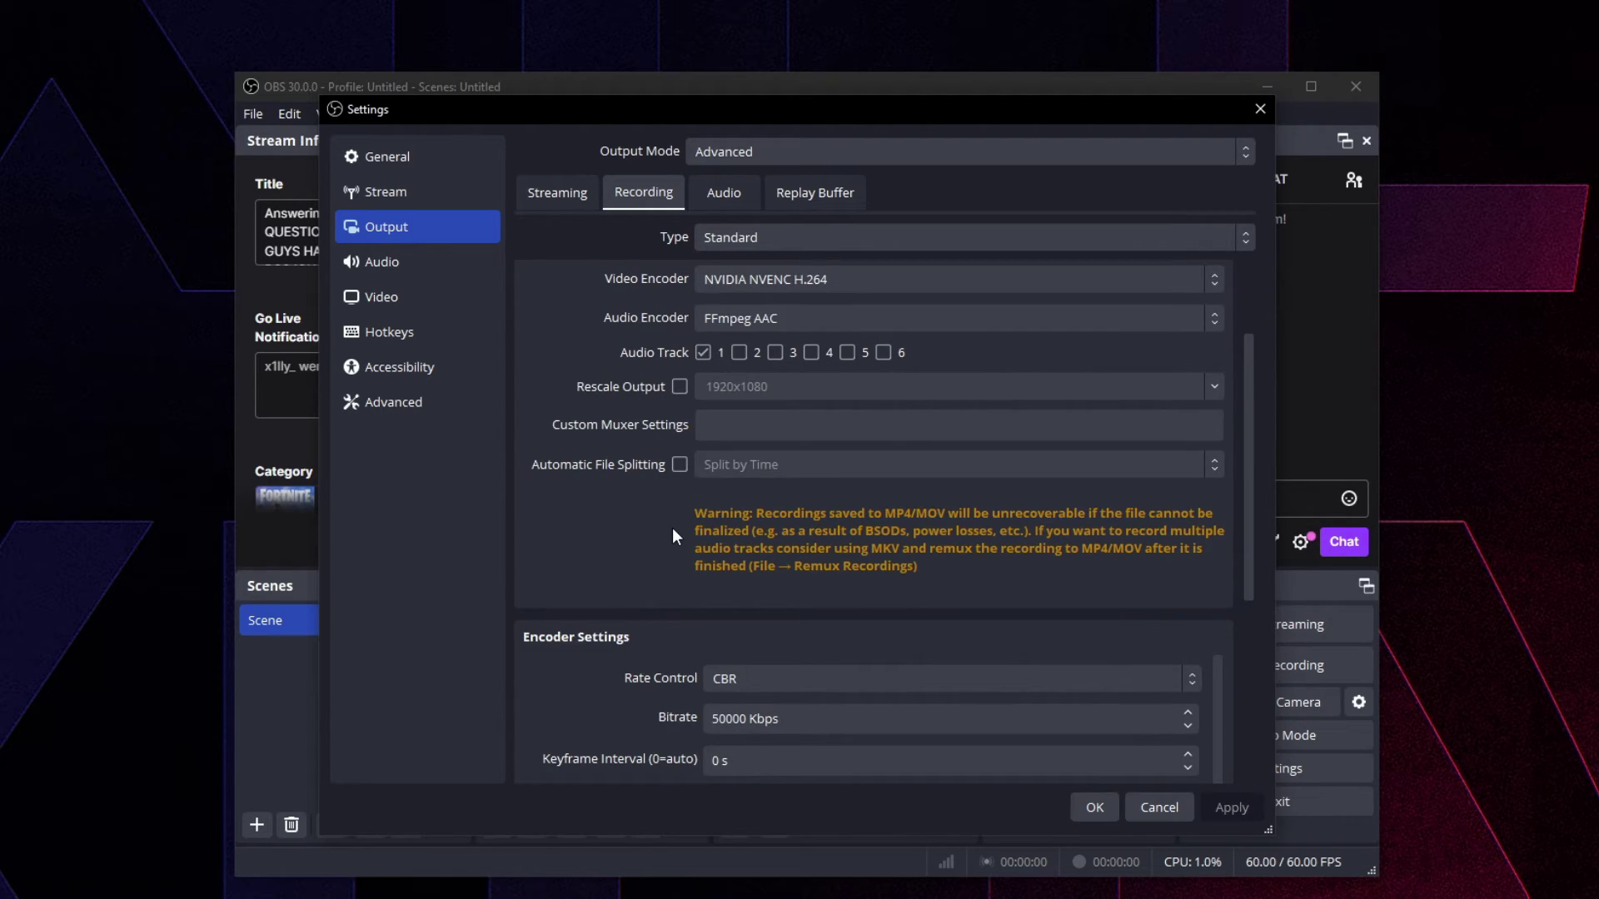
pyautogui.scroll(2, 790, 364)
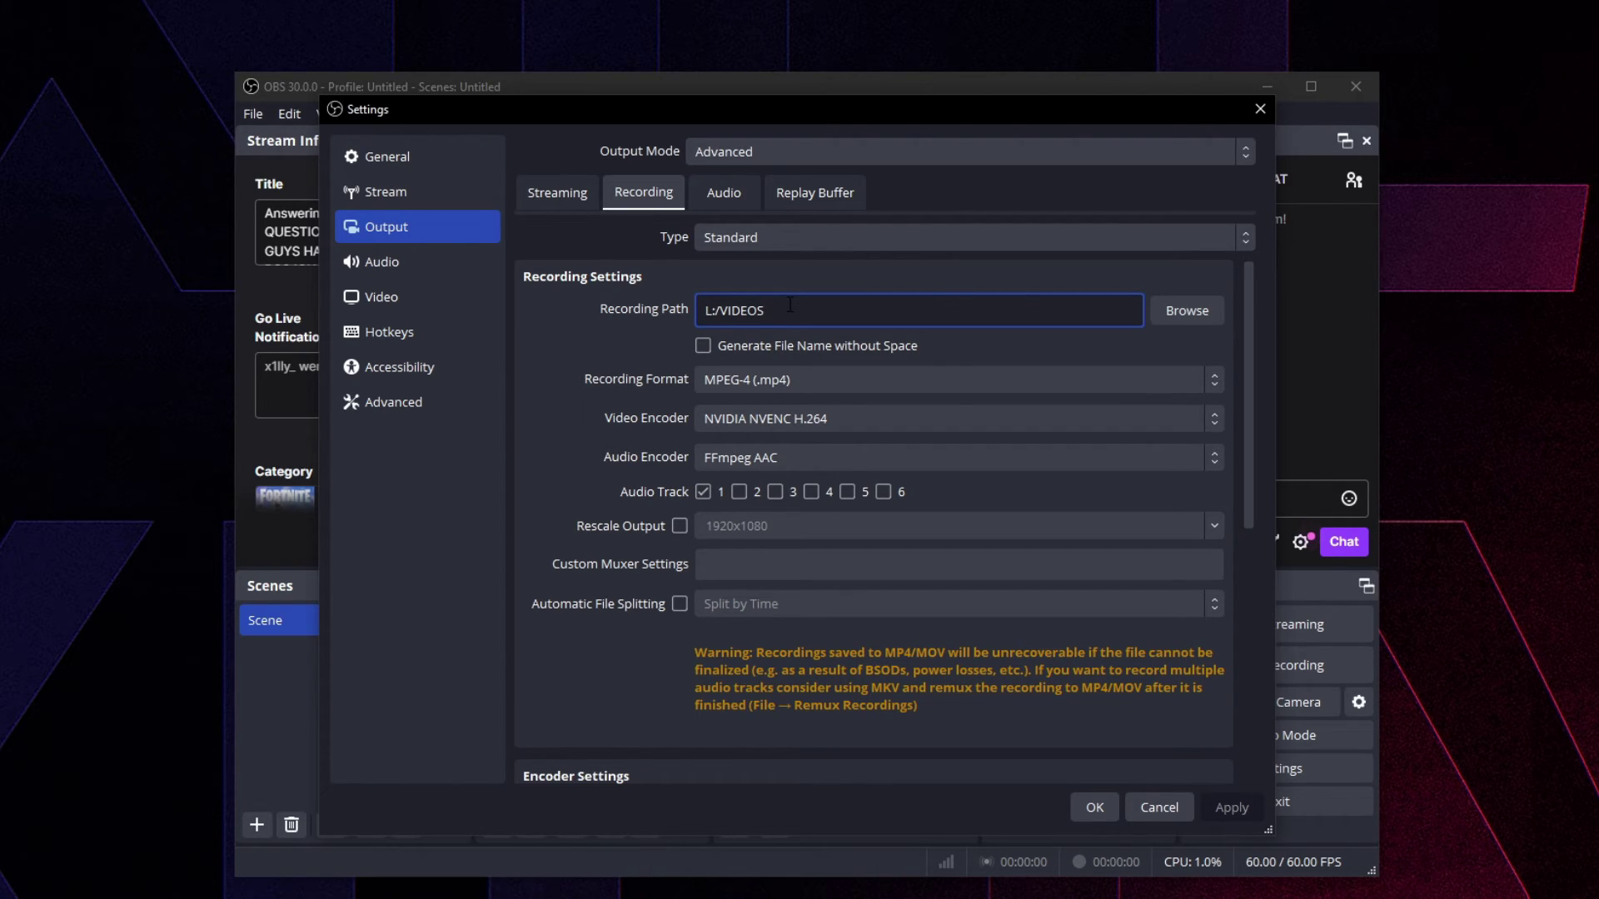
pyautogui.click(1197, 310)
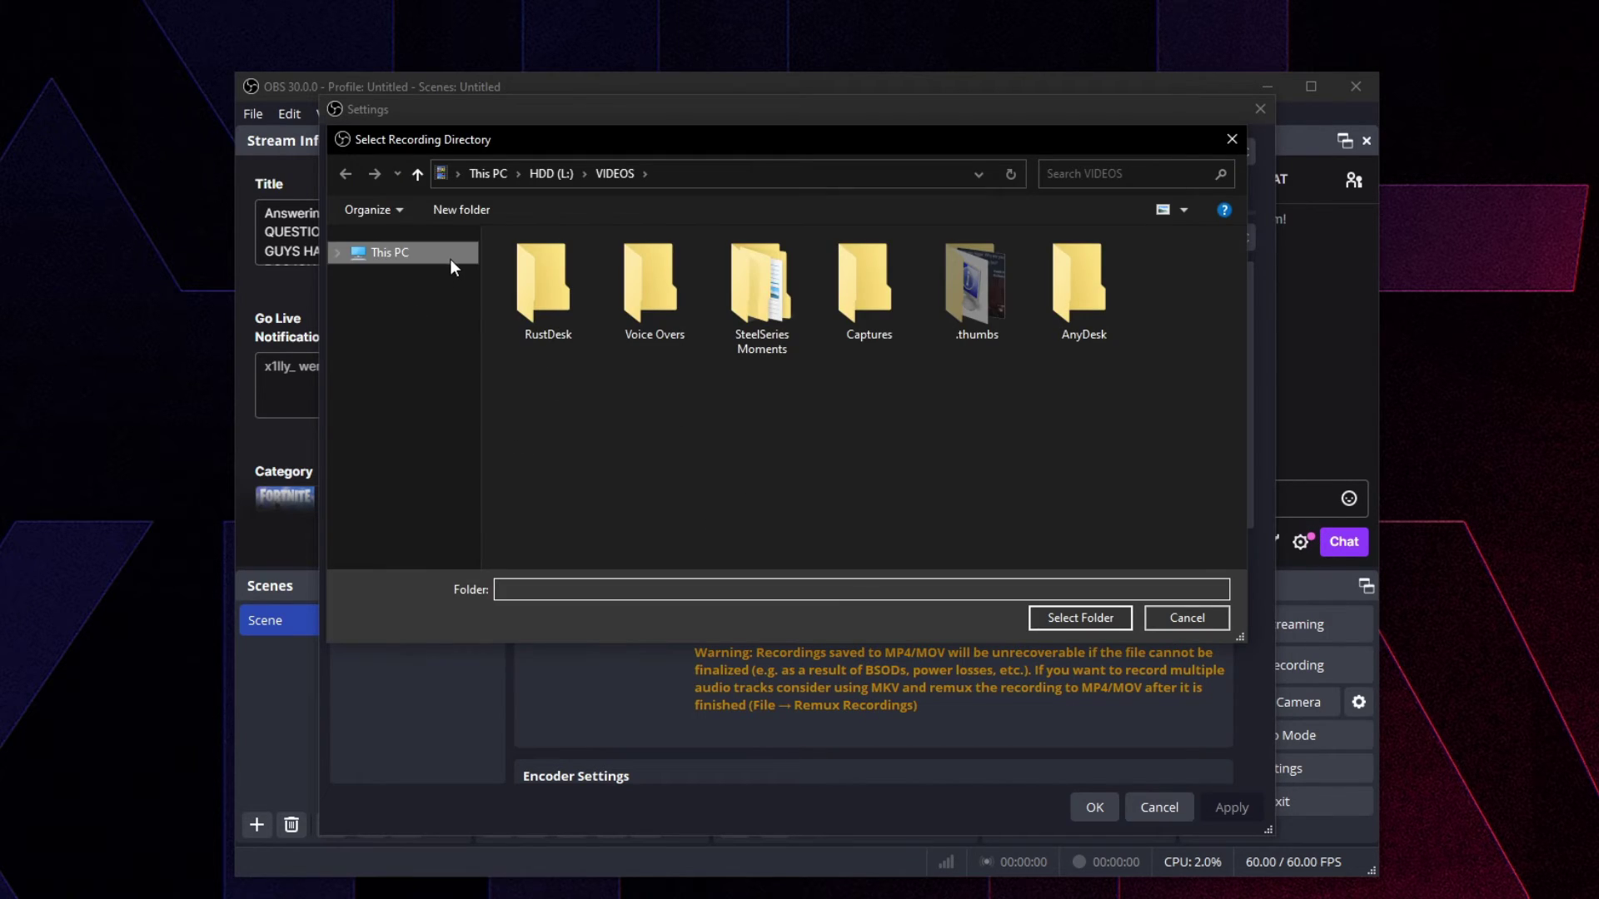
pyautogui.scroll(-3, 895, 510)
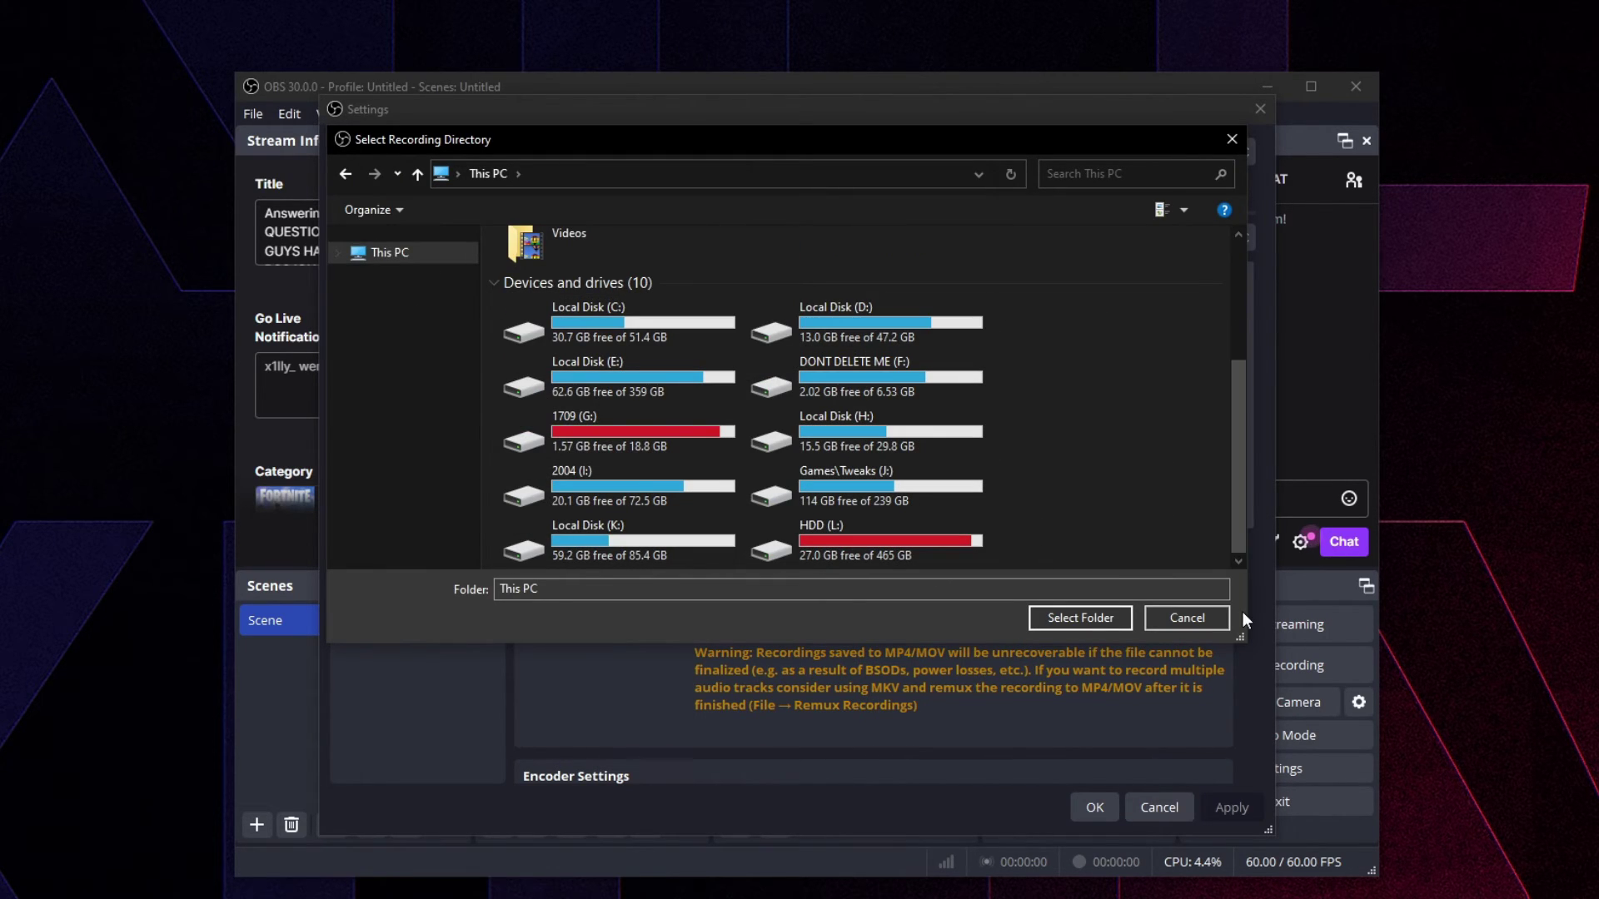
pyautogui.click(1218, 618)
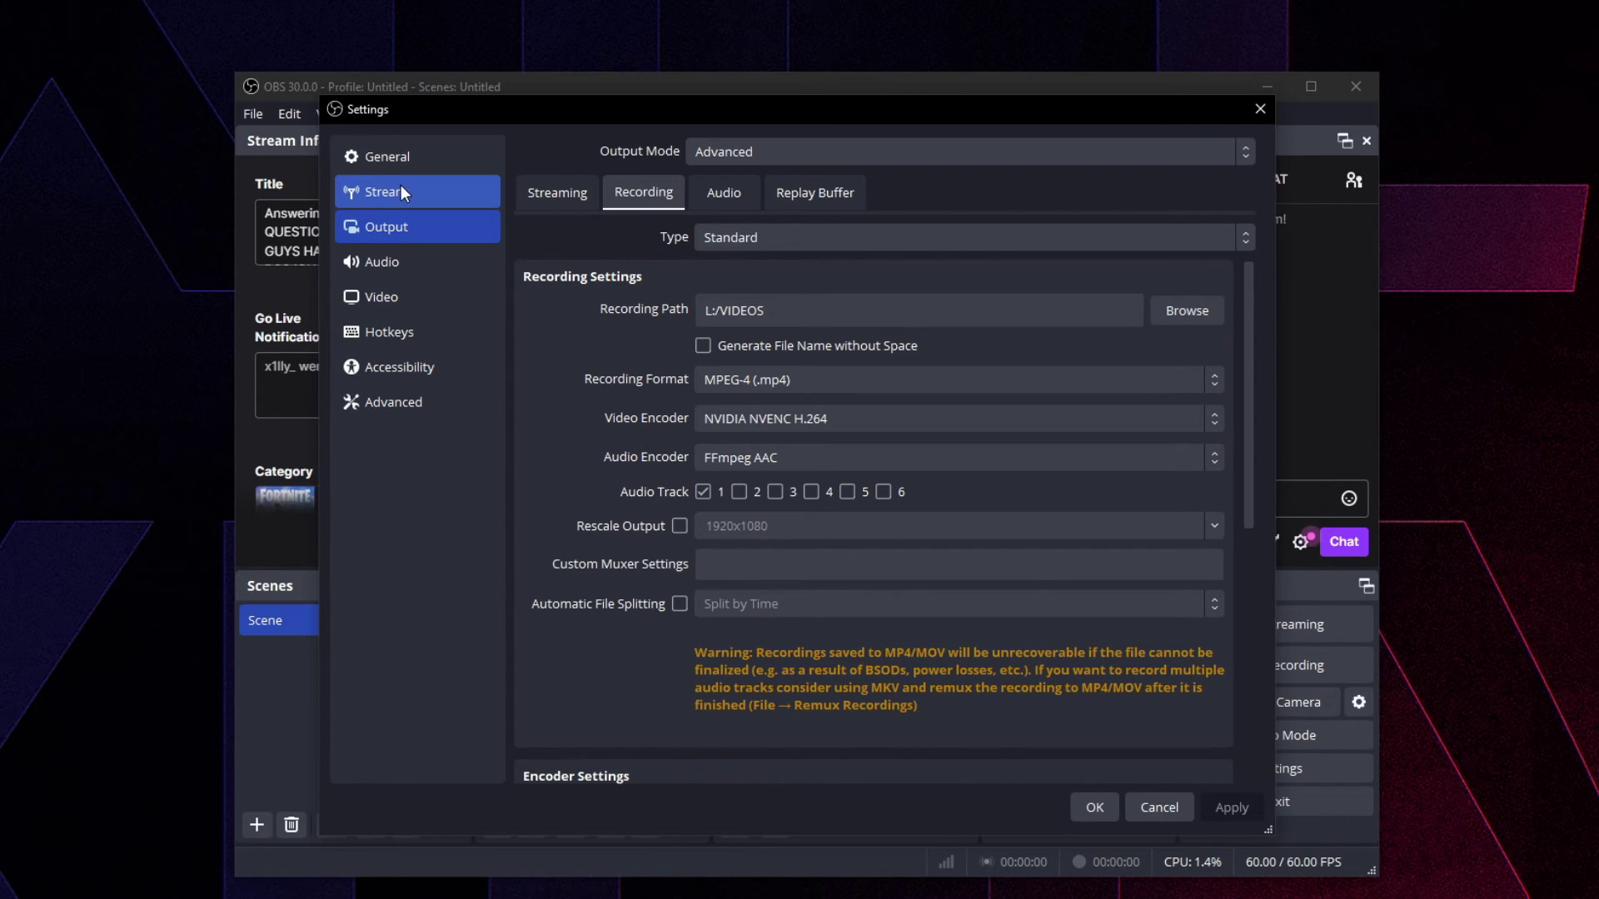
# On the General page, confirm 'Automatically check for updates on startup' stays unchecked
pyautogui.click(437, 155)
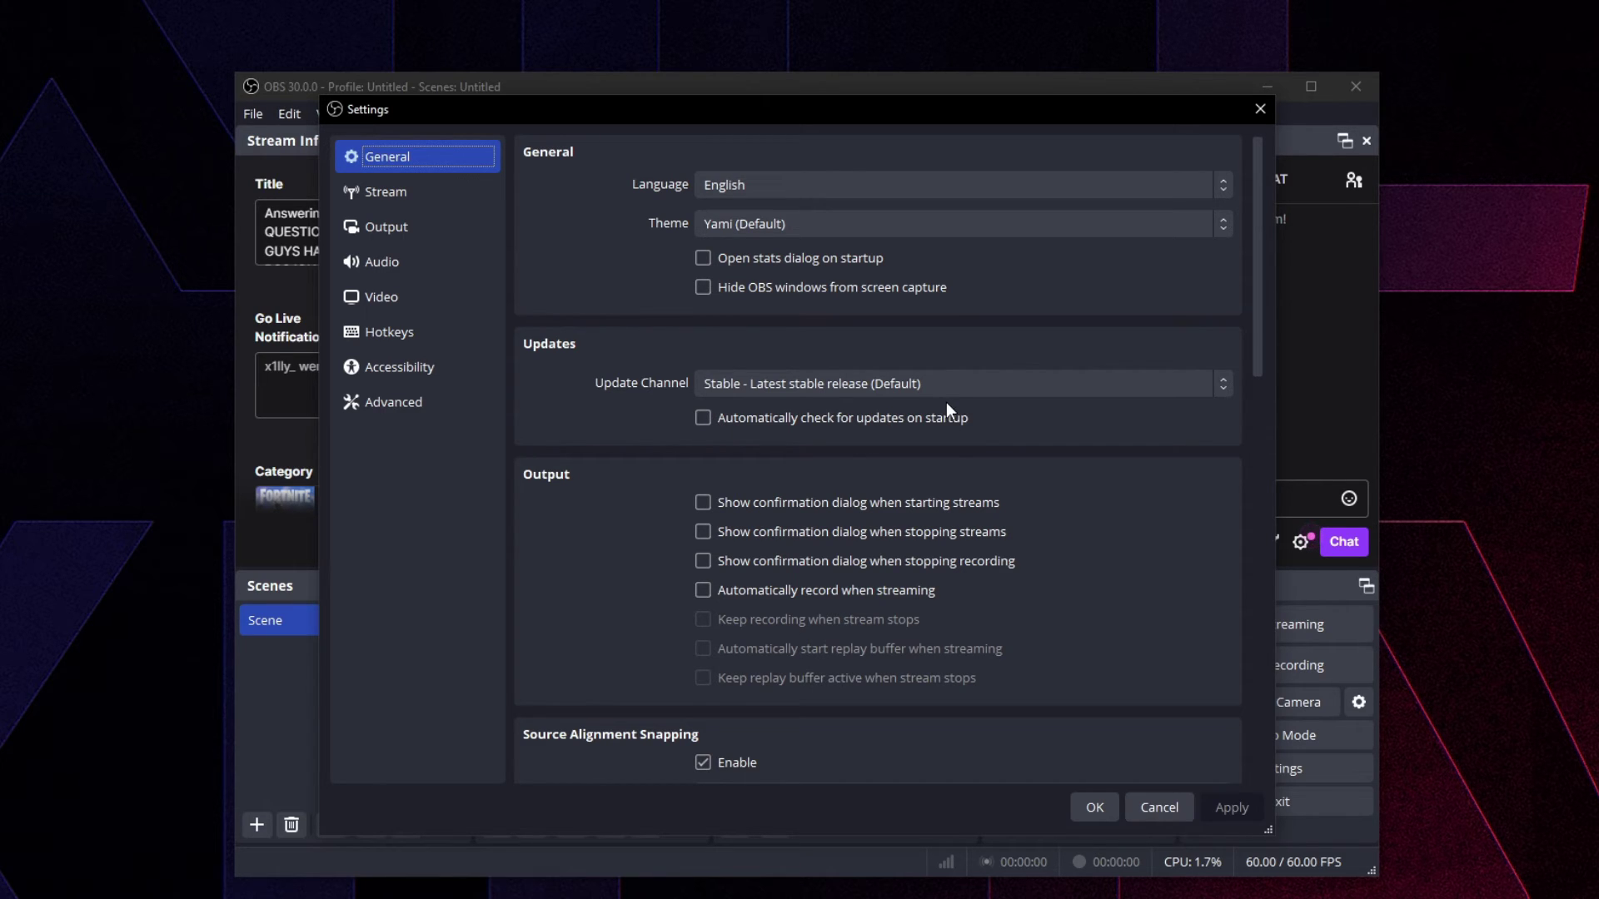
pyautogui.moveTo(1255, 294); pyautogui.dragTo(1250, 728)
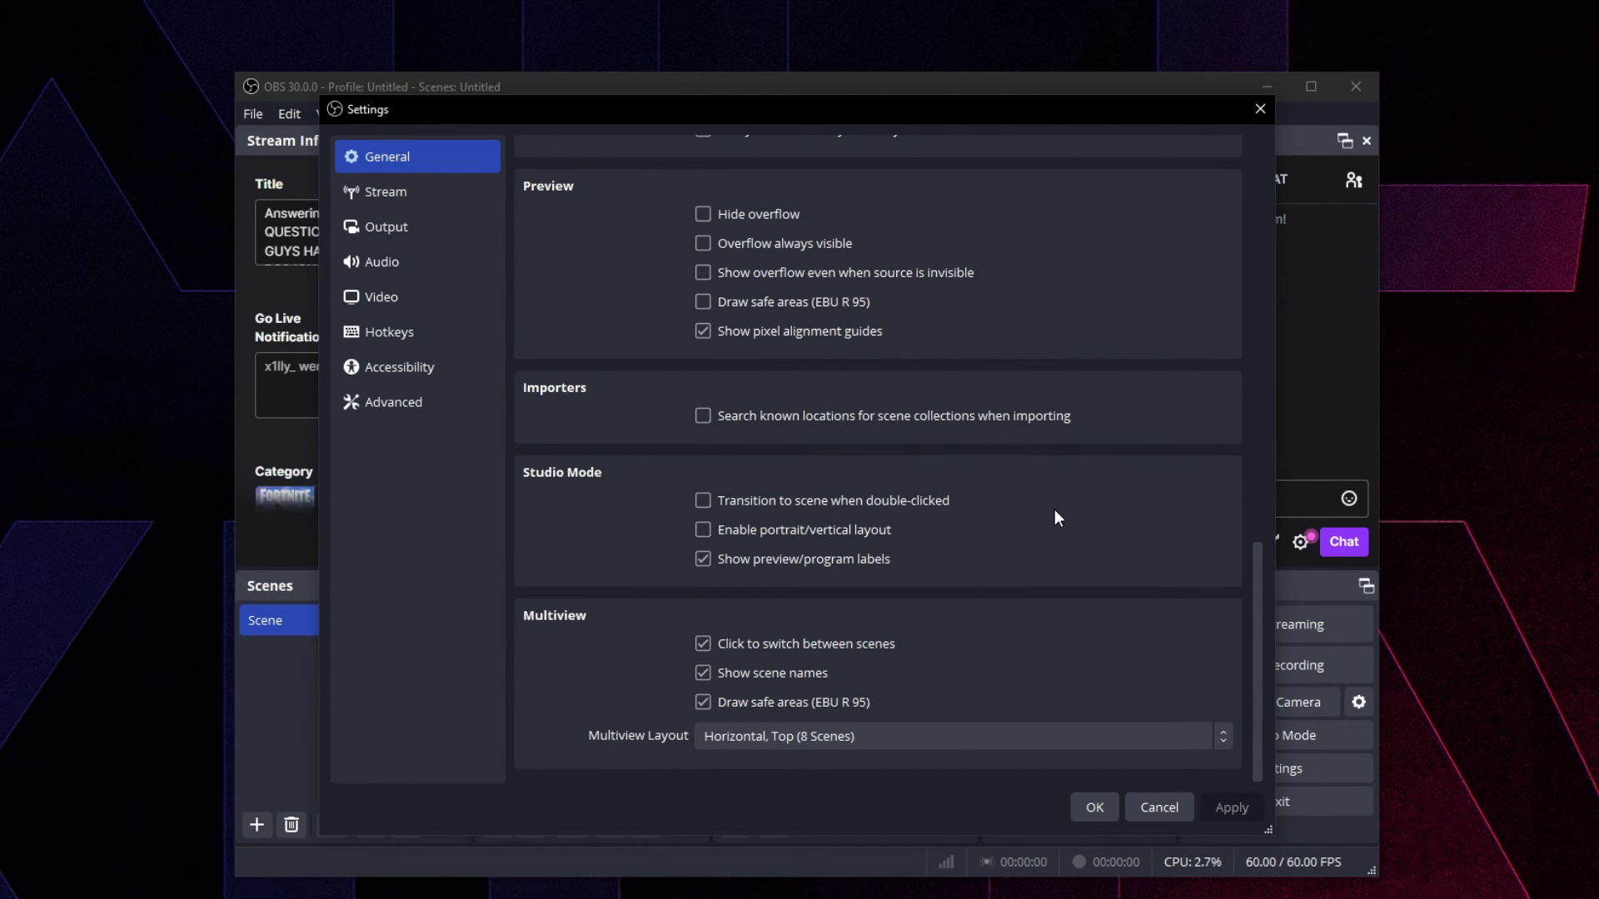
pyautogui.scroll(5, 1055, 511)
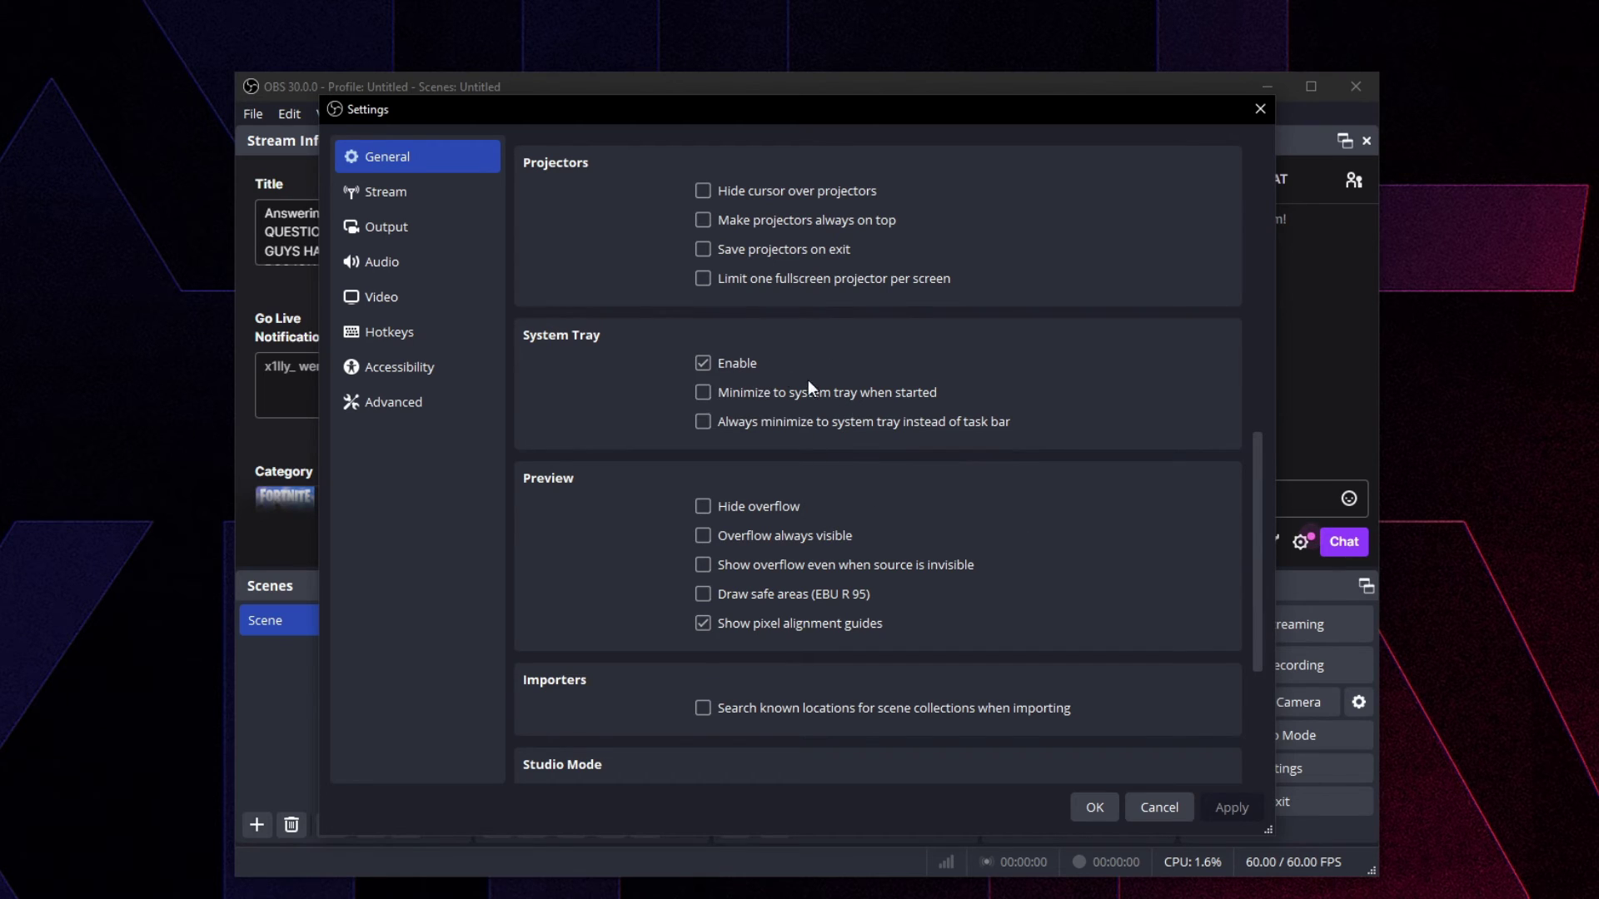
pyautogui.scroll(6, 809, 379)
pyautogui.scroll(1, 830, 427)
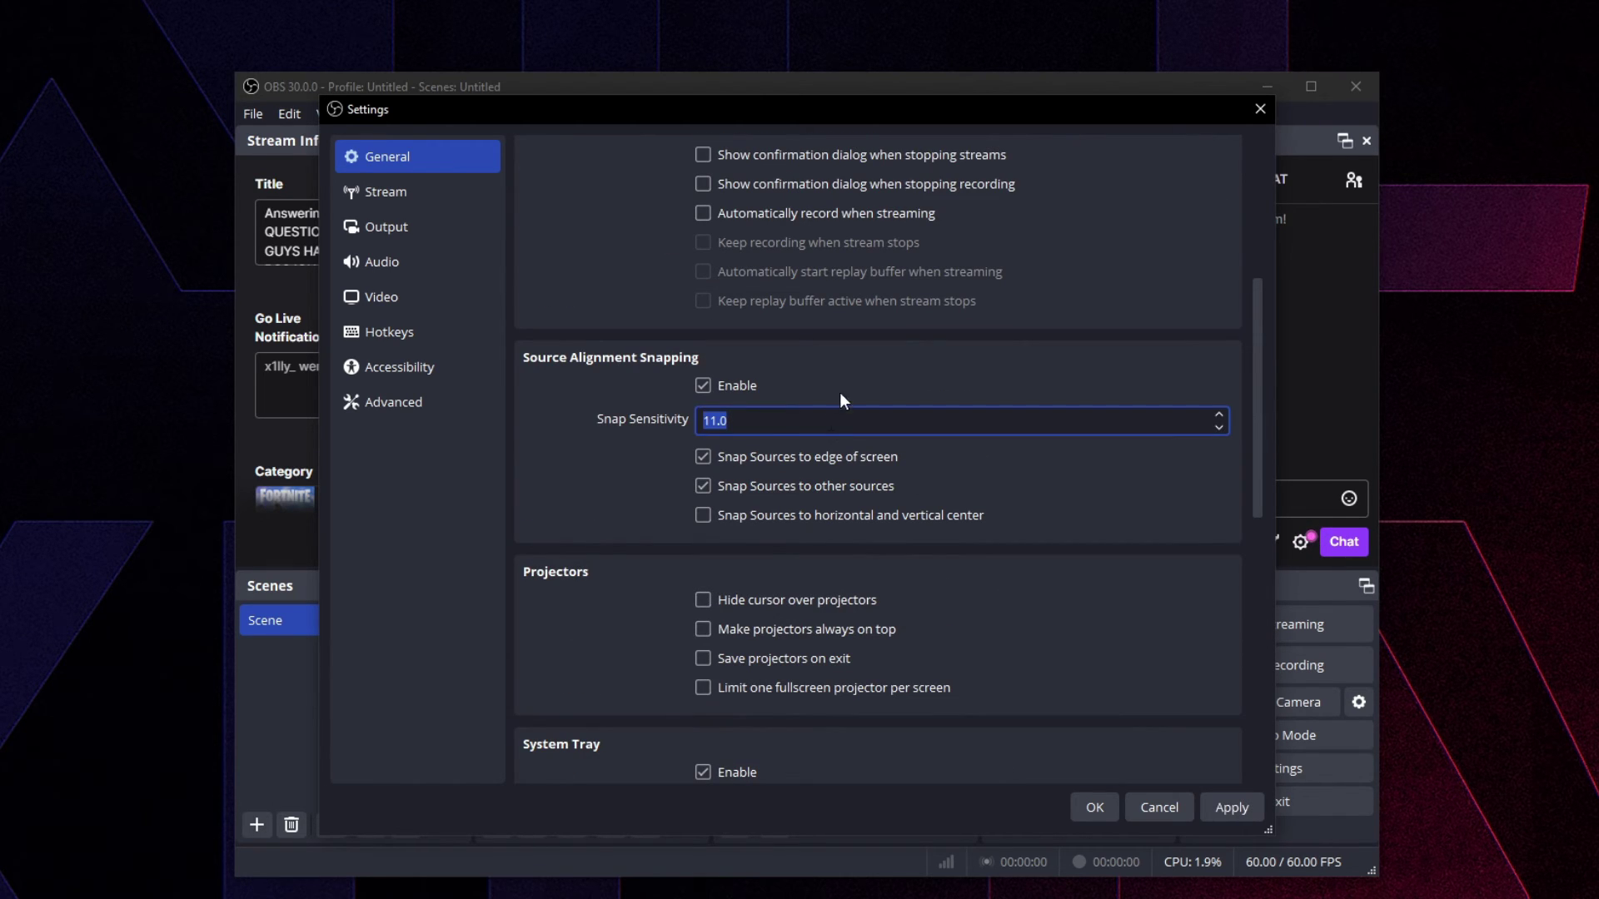
# Close Settings without saving changes and bring up the Docks menu
pyautogui.click(1158, 805)
pyautogui.click(1233, 767)
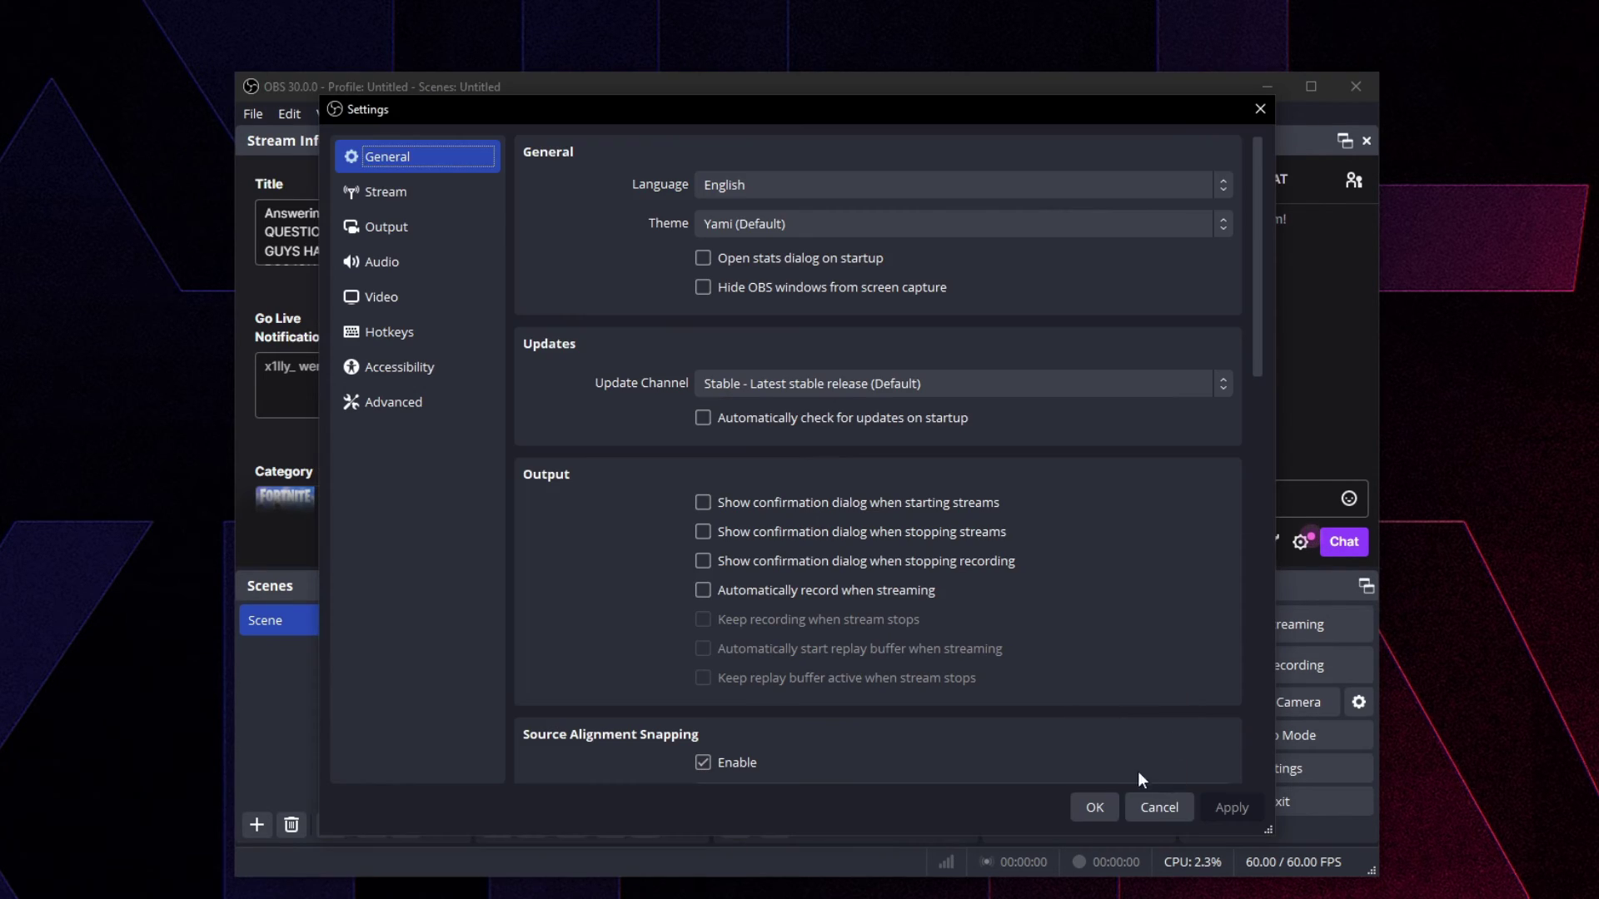
pyautogui.click(1085, 808)
pyautogui.click(376, 114)
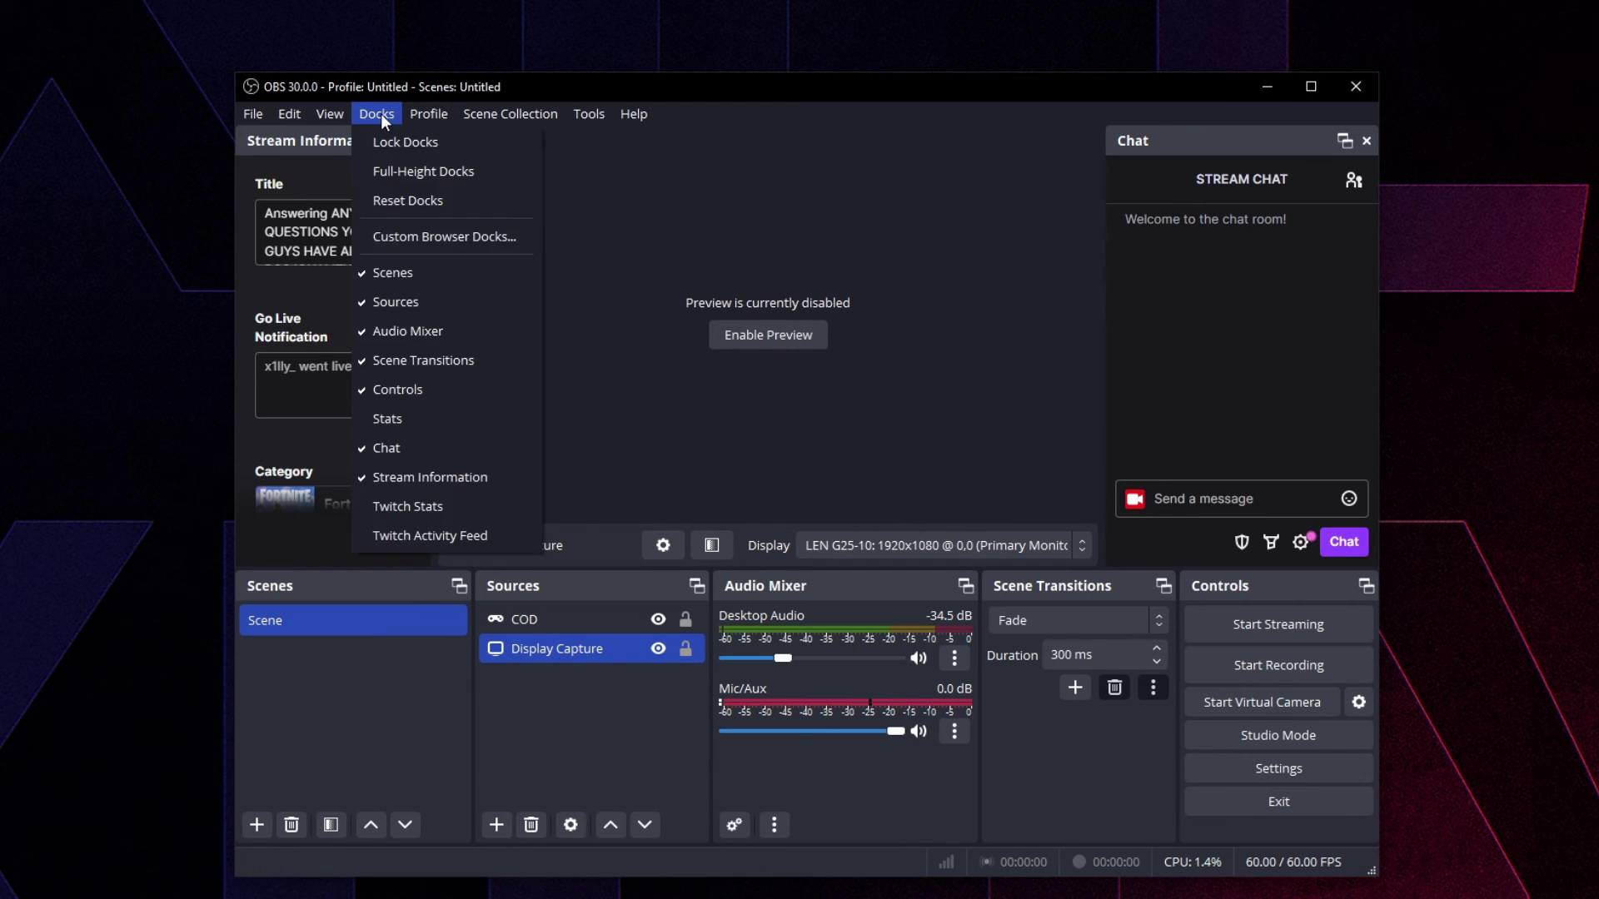
# Enable the Stats dock from the Docks menu
pyautogui.click(407, 419)
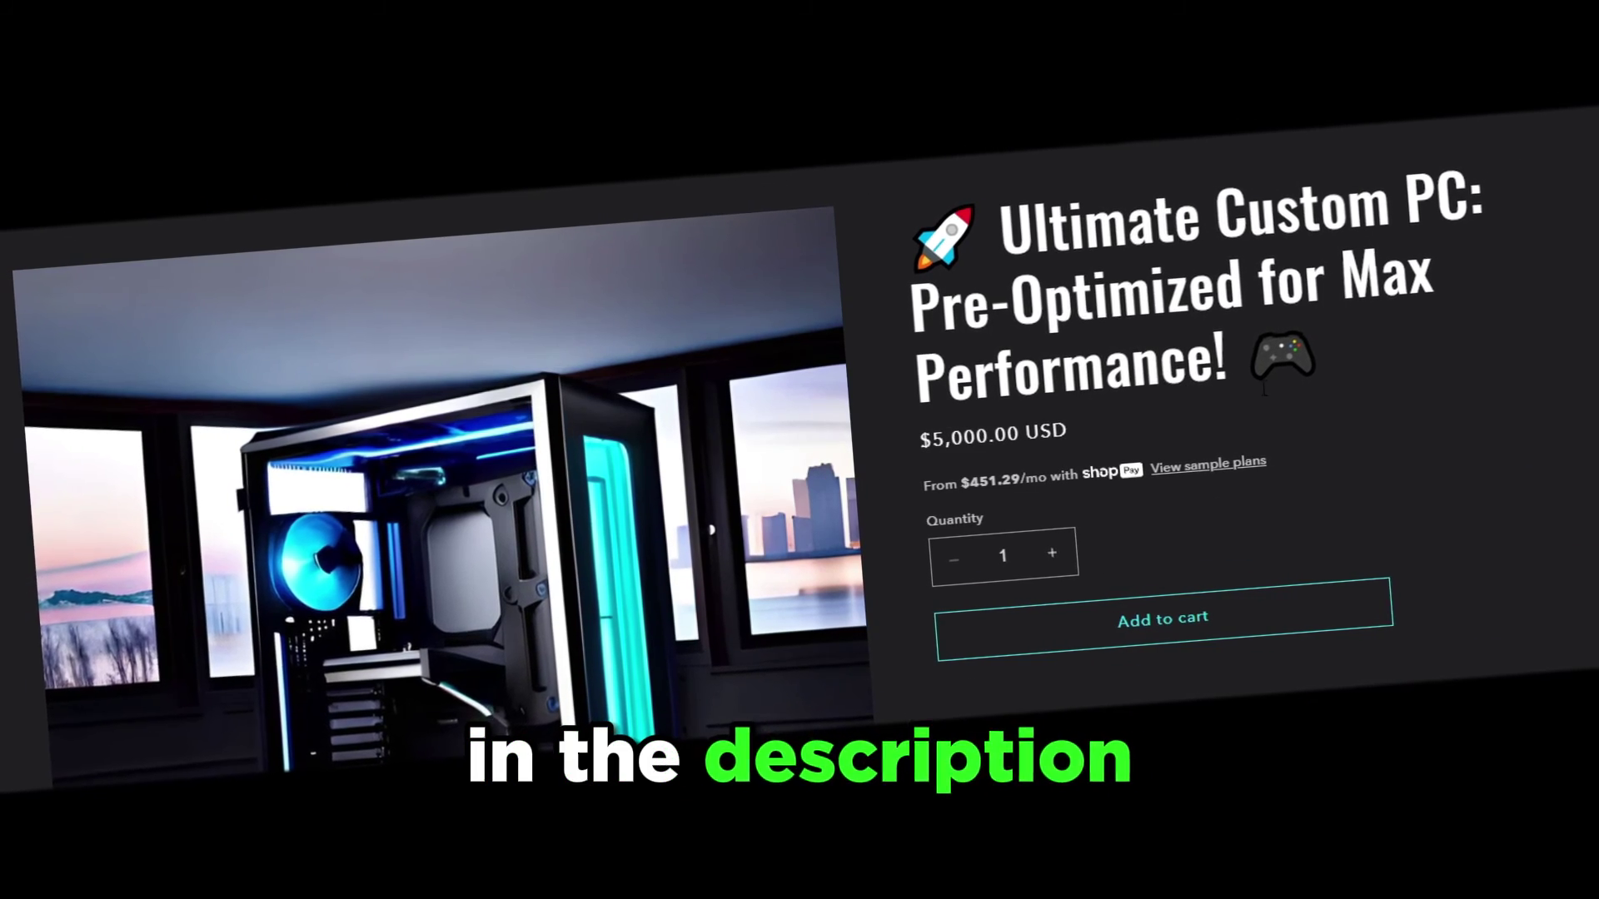
# Add the Ultimate Custom PC ($5,000.00) to the store cart
pyautogui.click(1233, 612)
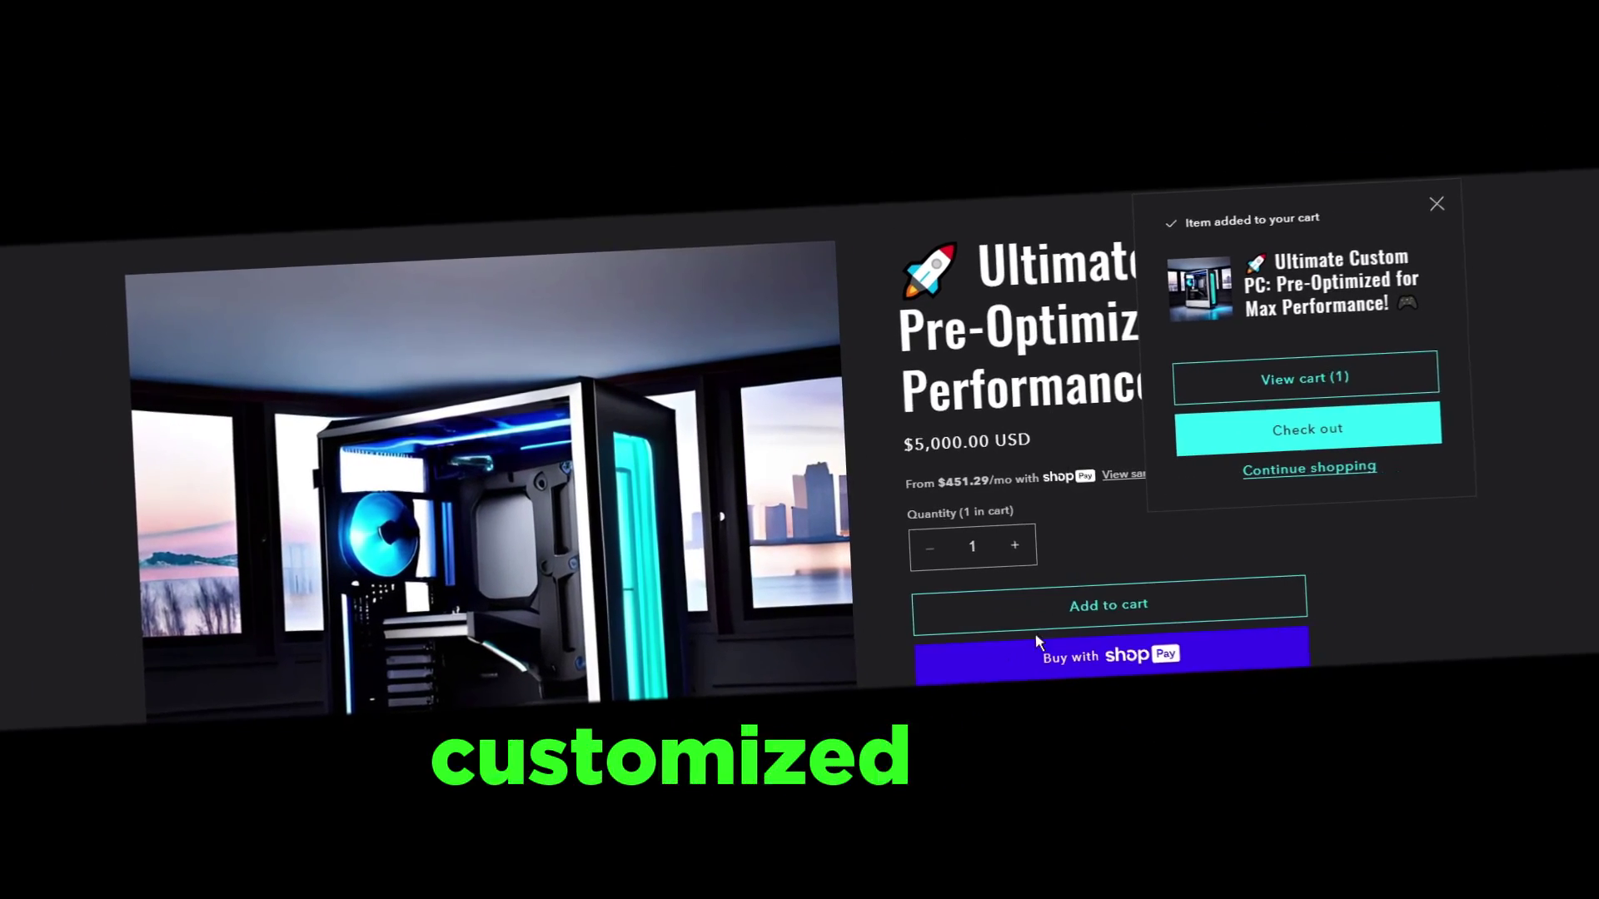